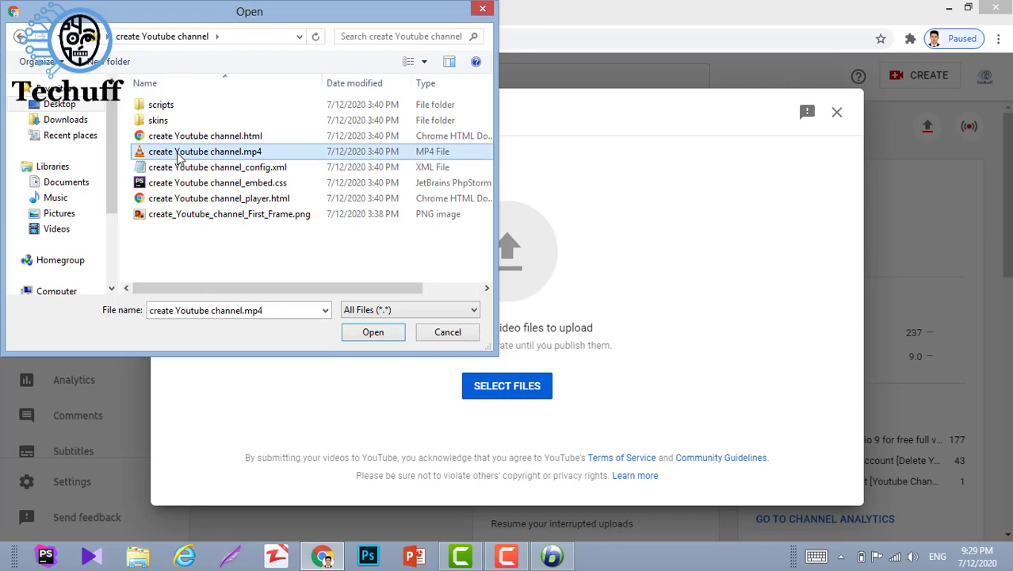
# Step: Upload the file create Youtube channel.mp4 and replace its default title with "Create a Youtube Account"
pyautogui.click(356, 334)
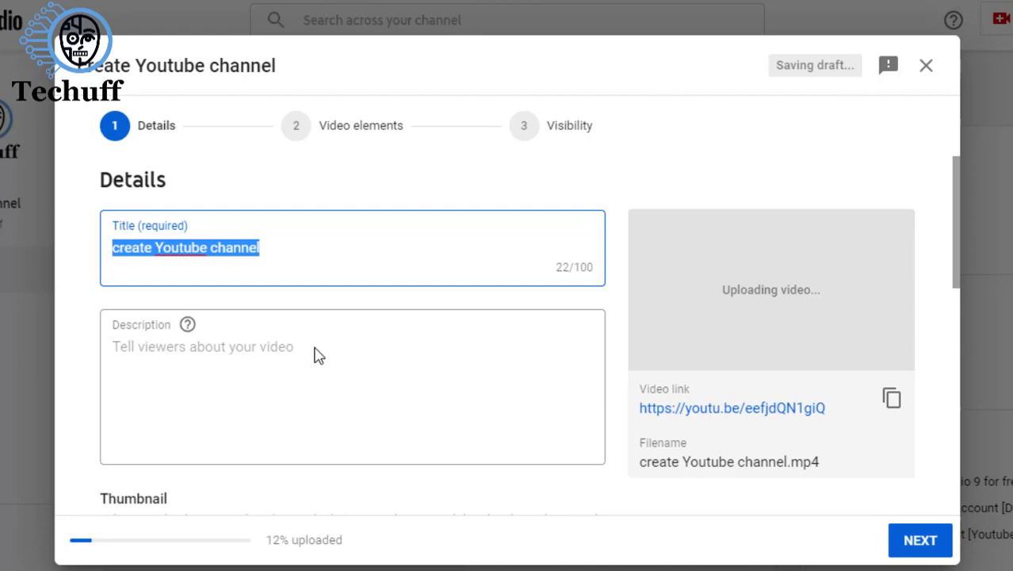
pyautogui.write('Crat')
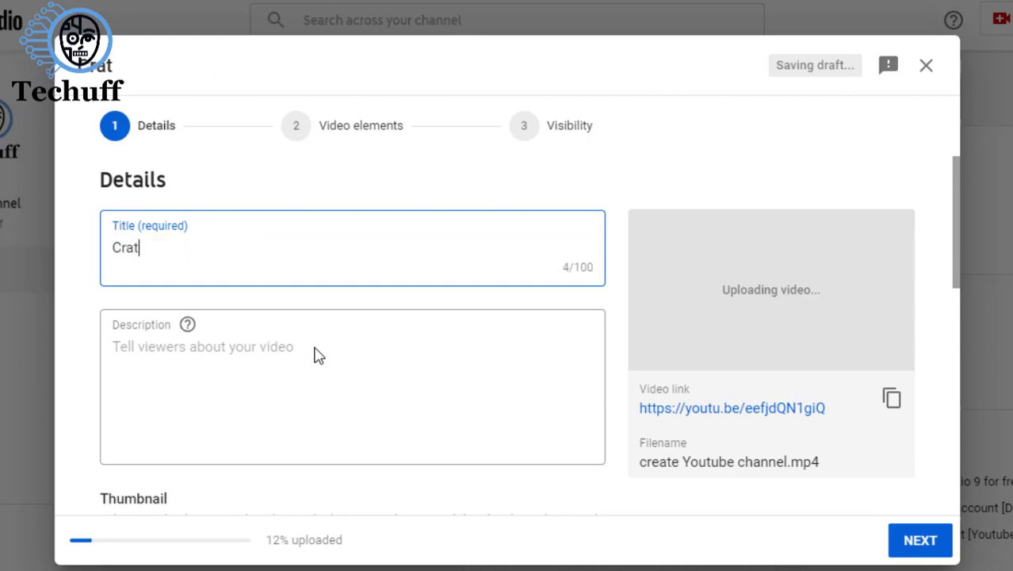
pyautogui.press('BackSpace')
pyautogui.press('BackSpace')
pyautogui.write('eate ')
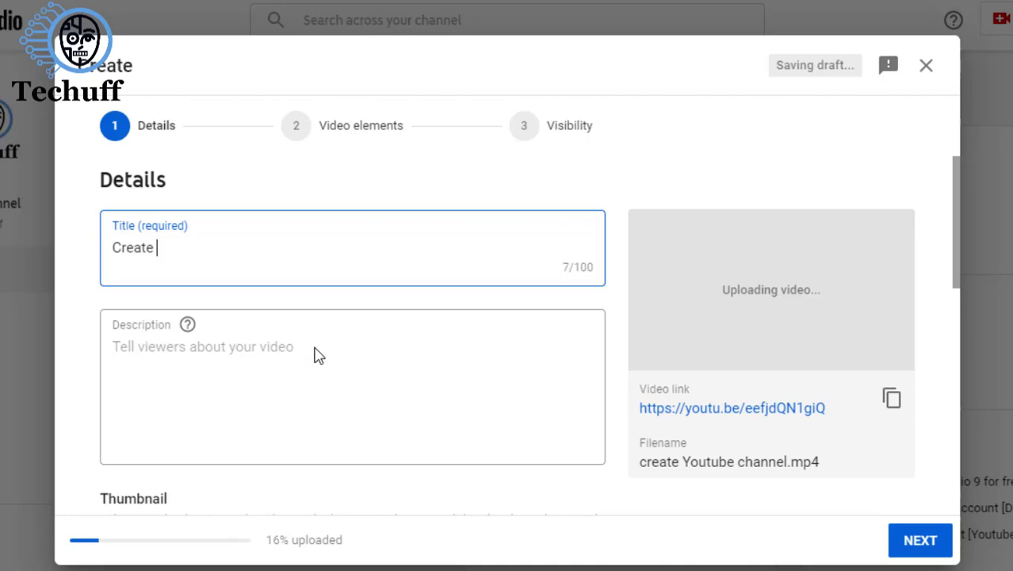
pyautogui.write('a Youtube ')
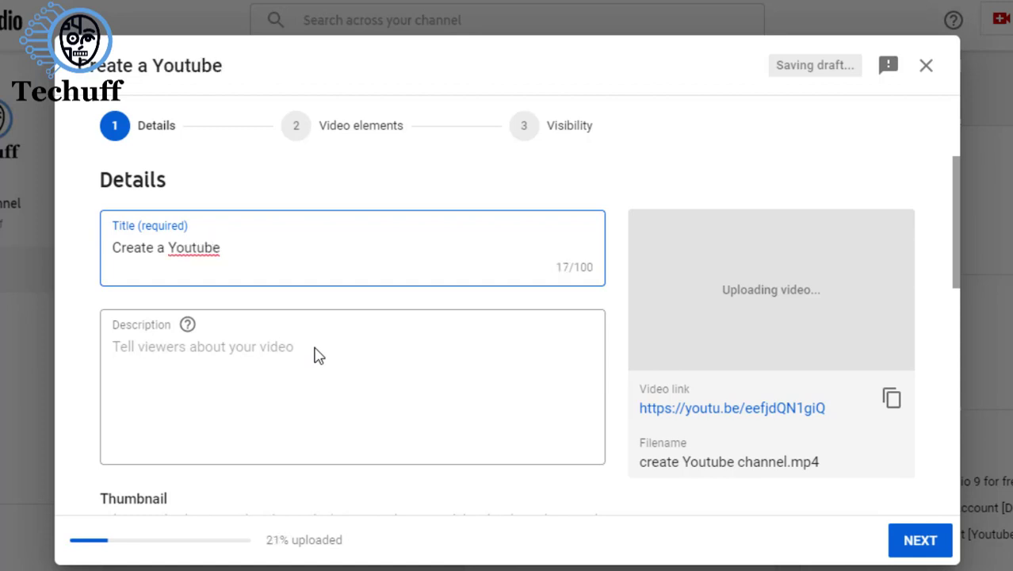
pyautogui.write('Channel')
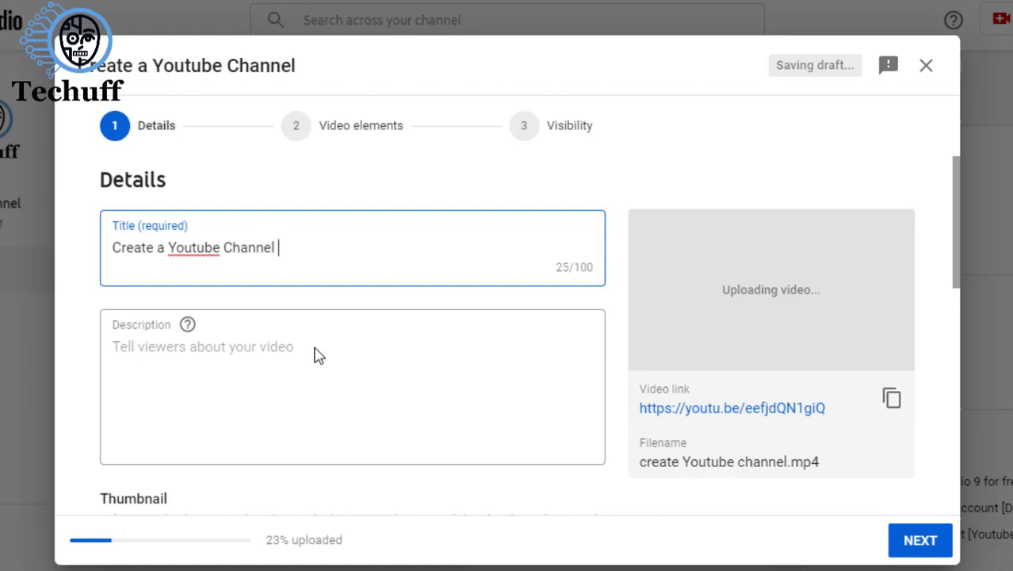
pyautogui.press('BackSpace')
pyautogui.press('BackSpace')
pyautogui.press('BackSpace')
pyautogui.press('BackSpace')
pyautogui.press('BackSpace')
pyautogui.press('BackSpace')
pyautogui.press('BackSpace')
pyautogui.press('BackSpace')
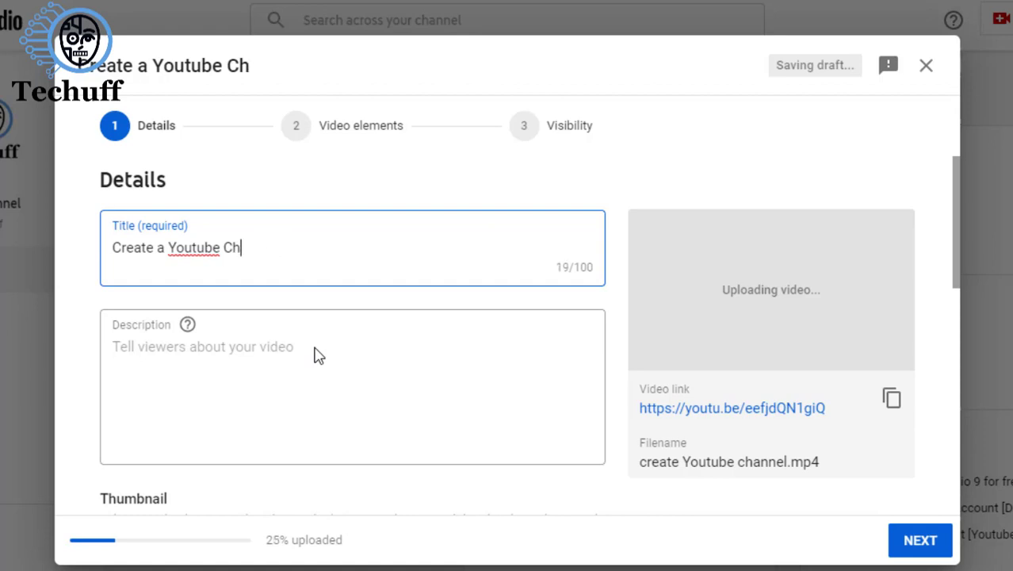
pyautogui.write('Account')
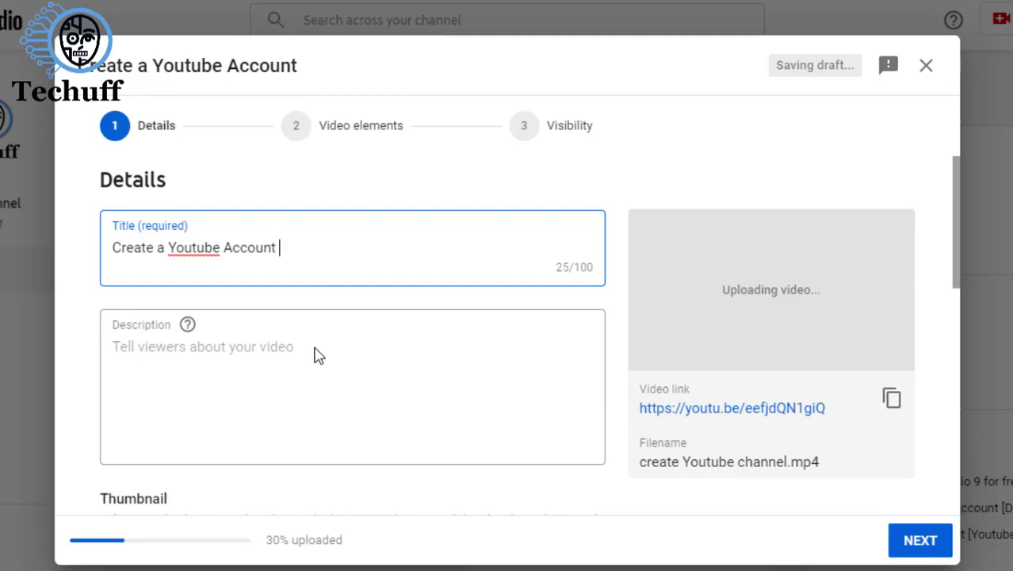
# Step: Append "[ Youtube channel 2020]" to the end of the video title
pyautogui.write(' [ ')
pyautogui.write('Y')
pyautogui.write('out')
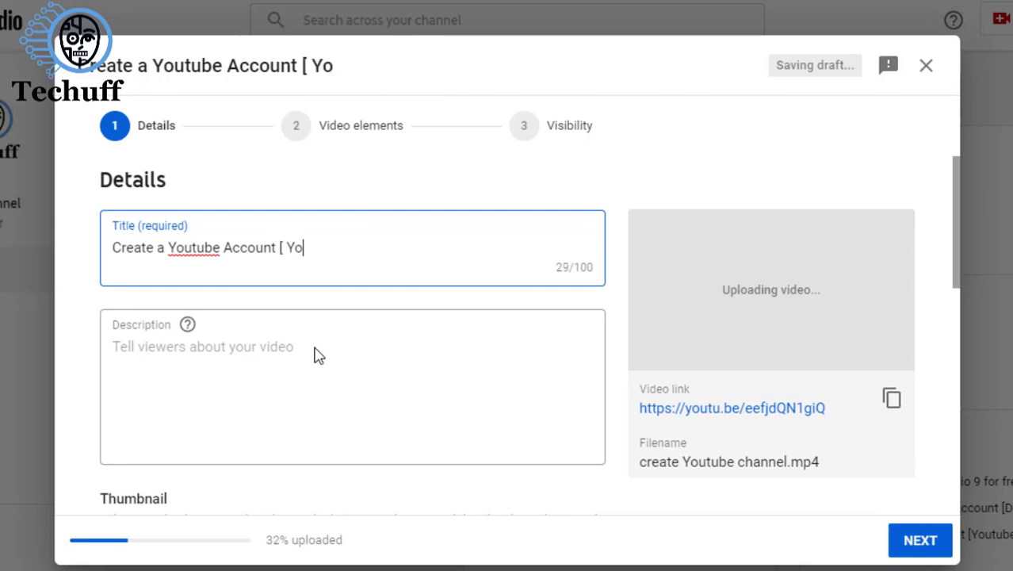
pyautogui.write('ube ')
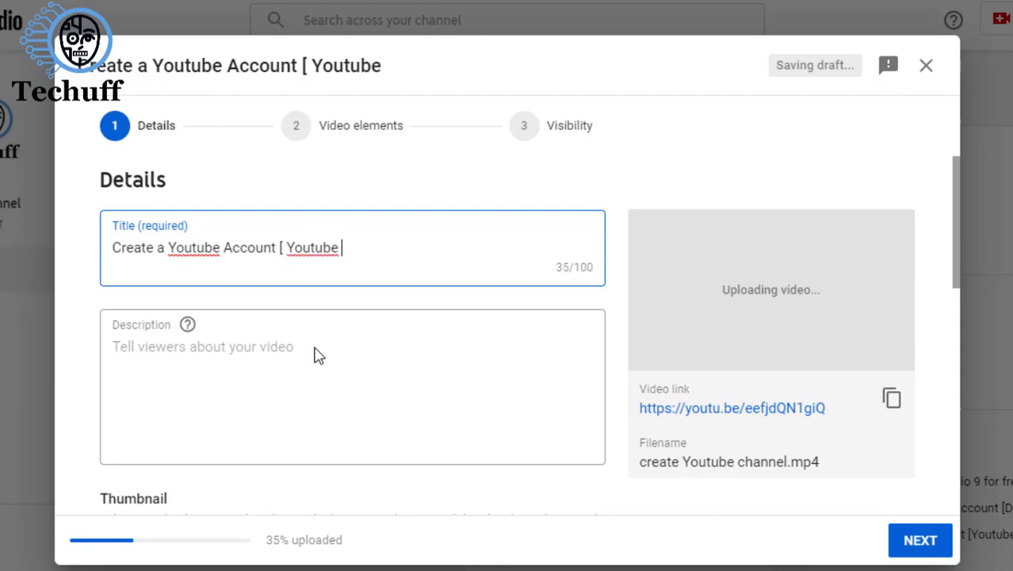
pyautogui.write('channel')
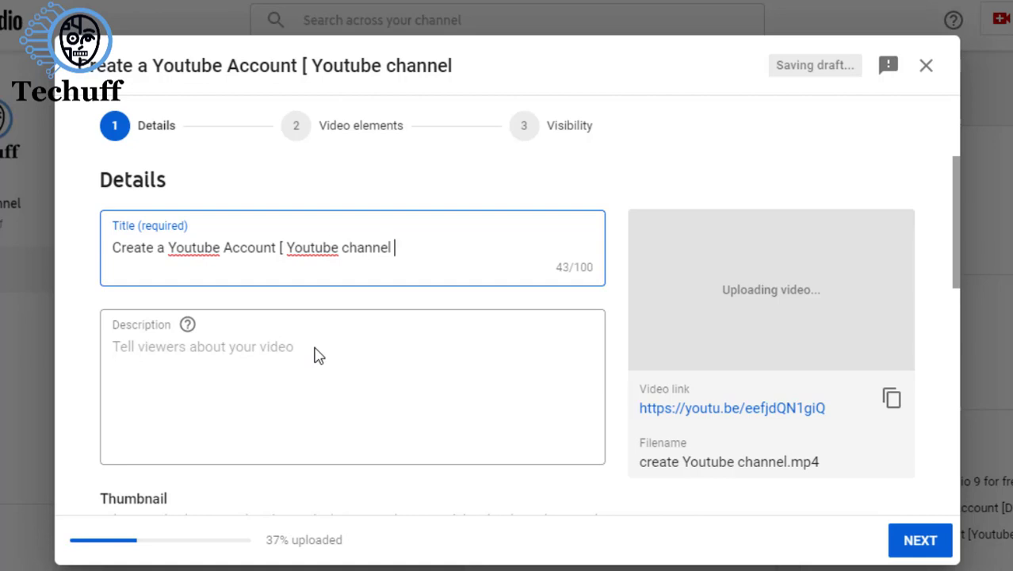
pyautogui.write(' 2020')
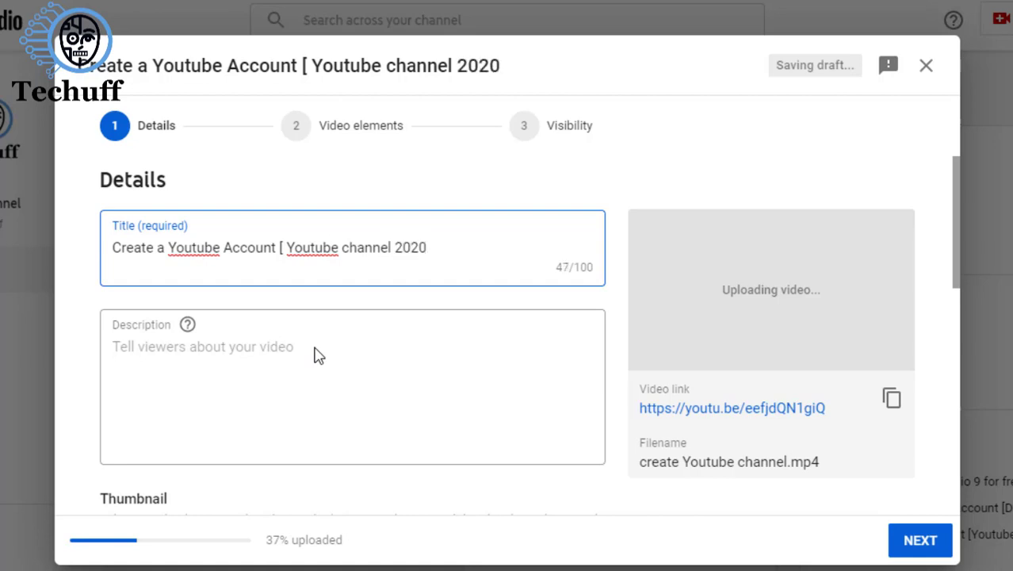
pyautogui.write(']')
# Step: Enter "How to create a youtube account [ youtube channel 2020]" as the first line of the video description
pyautogui.click(154, 364)
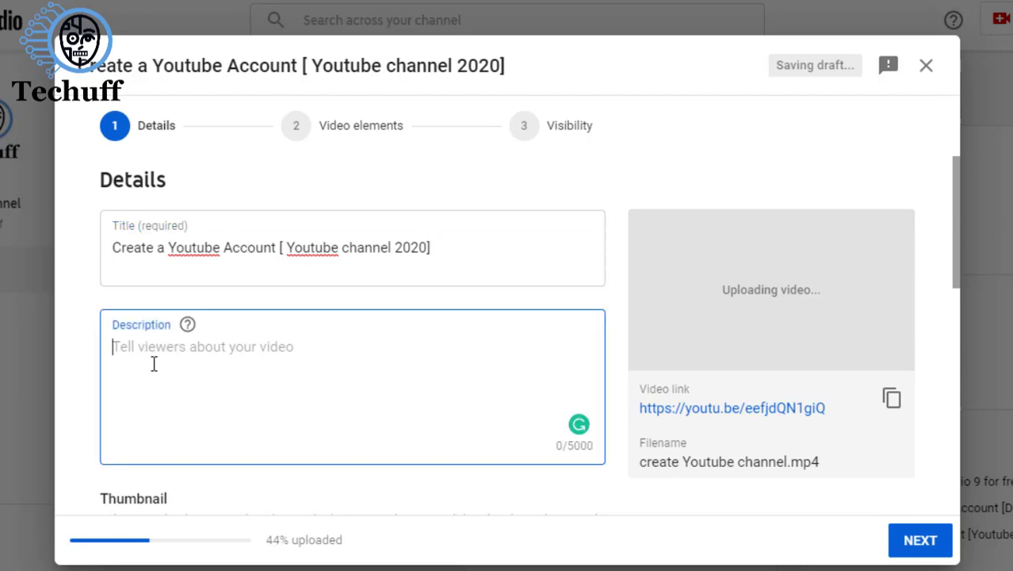
pyautogui.write('Hp')
pyautogui.press('BackSpace')
pyautogui.write('ow to ')
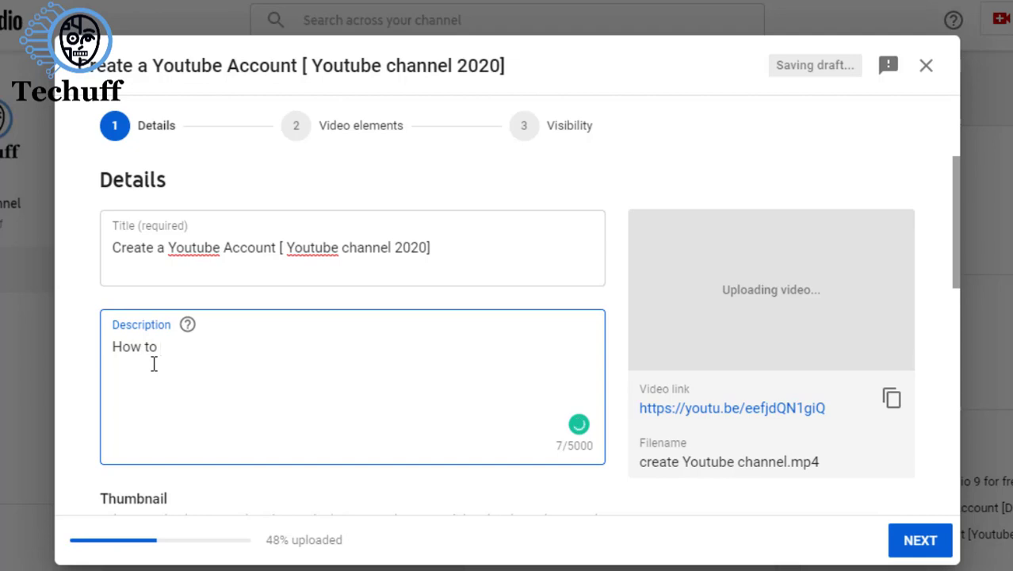
pyautogui.write('create a youtune')
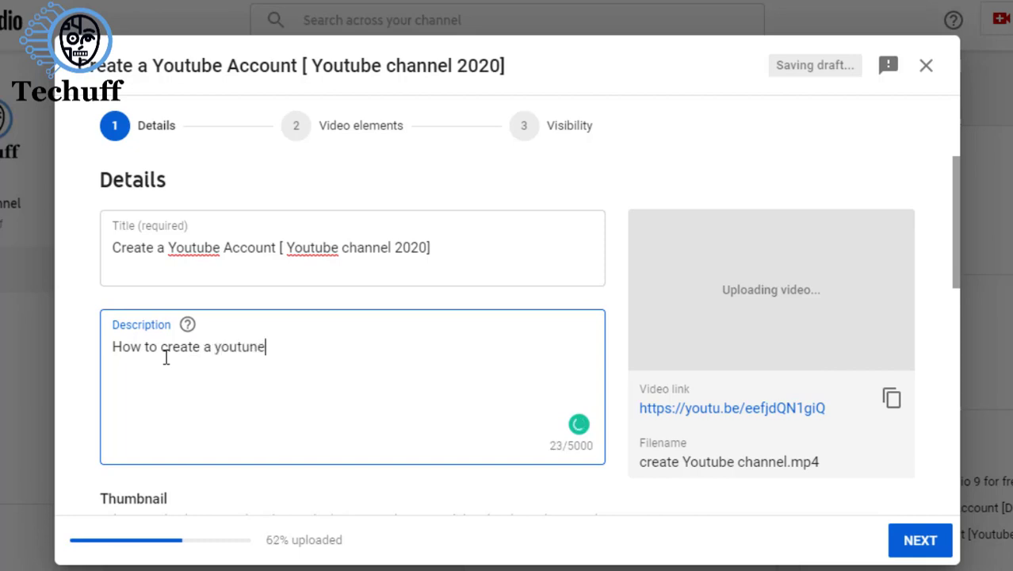
pyautogui.press('BackSpace')
pyautogui.press('BackSpace')
pyautogui.write('be cha')
pyautogui.press('BackSpace')
pyautogui.press('BackSpace')
pyautogui.press('BackSpace')
pyautogui.write('account')
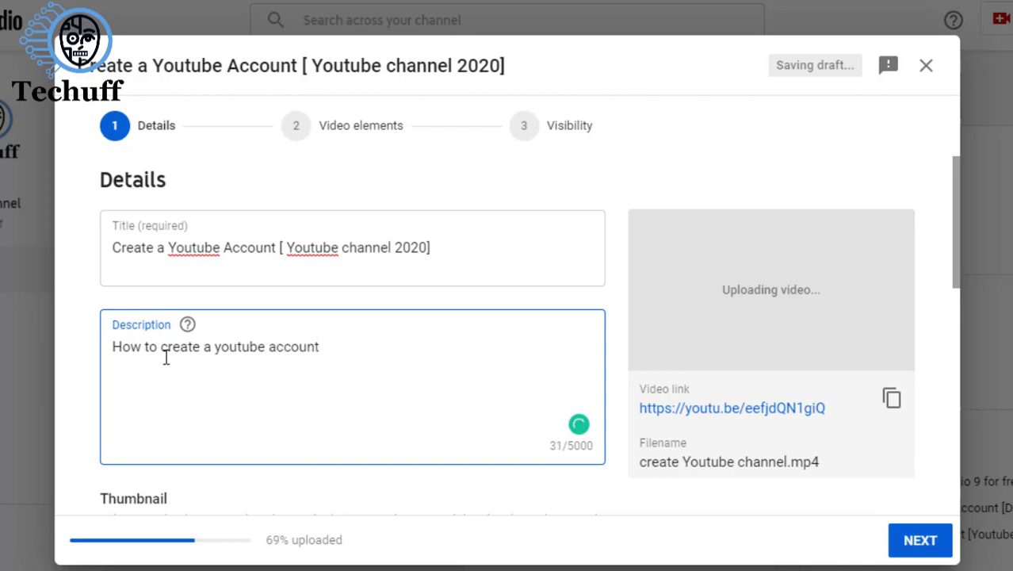
pyautogui.write(' [ youtu')
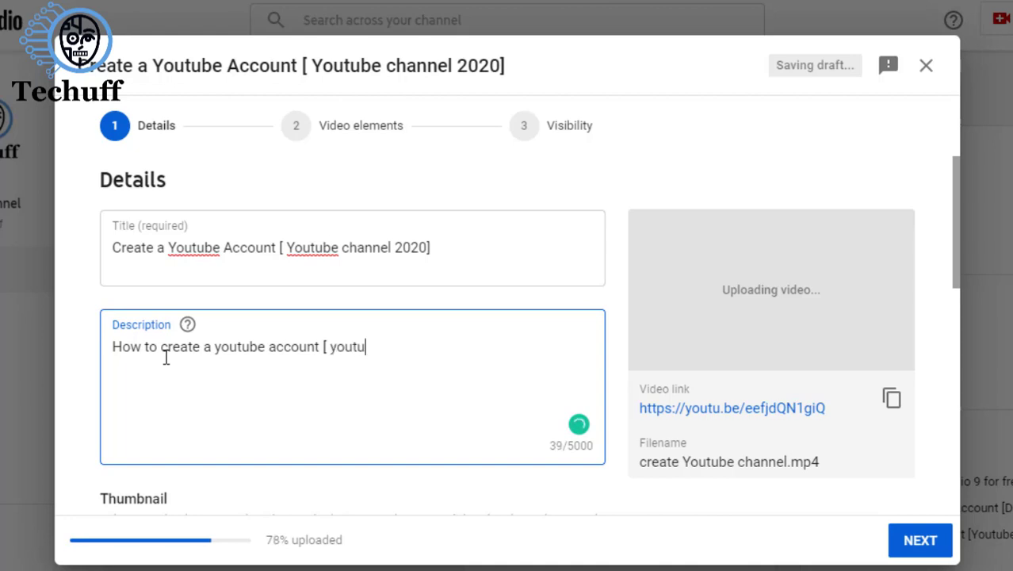
pyautogui.write('be channel 2')
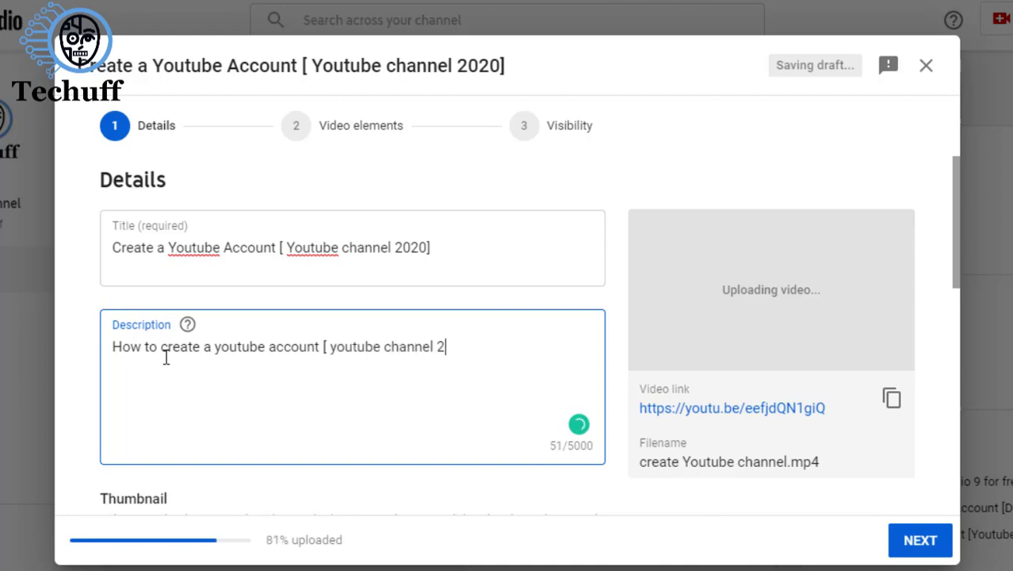
pyautogui.write('020]')
pyautogui.press('Return')
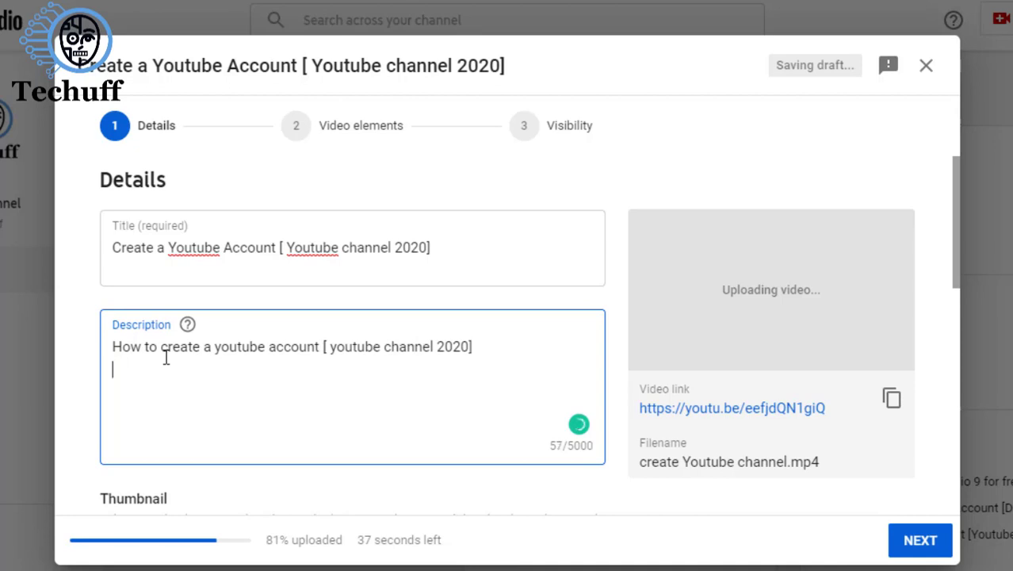
# Step: Write "In this tutorial, you will learn how to create a youtube channel" on the second line of the description
pyautogui.write('in')
pyautogui.press('BackSpace')
pyautogui.press('BackSpace')
pyautogui.write('In this ')
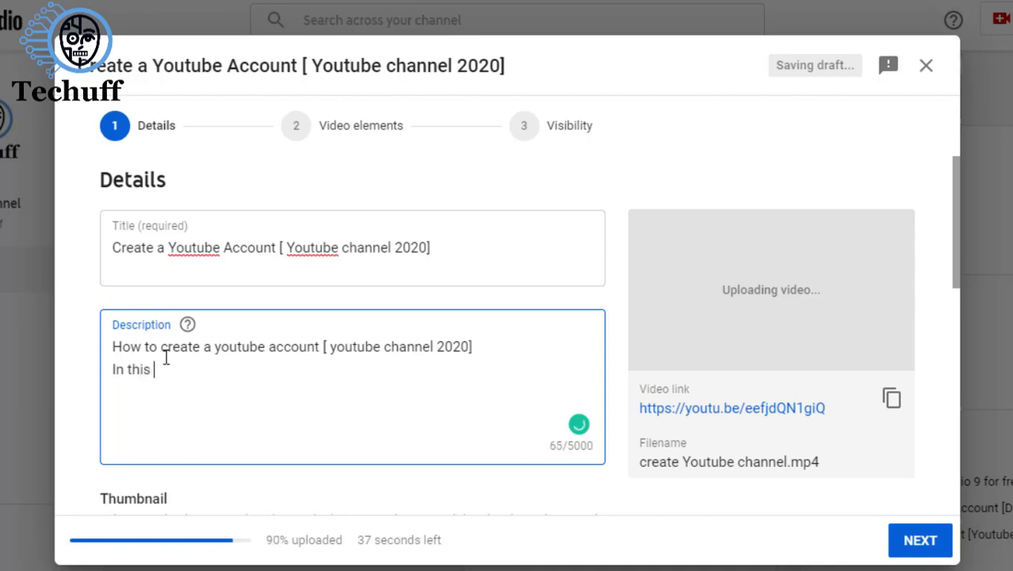
pyautogui.write('tu')
pyautogui.write('torial ')
pyautogui.write(' you ')
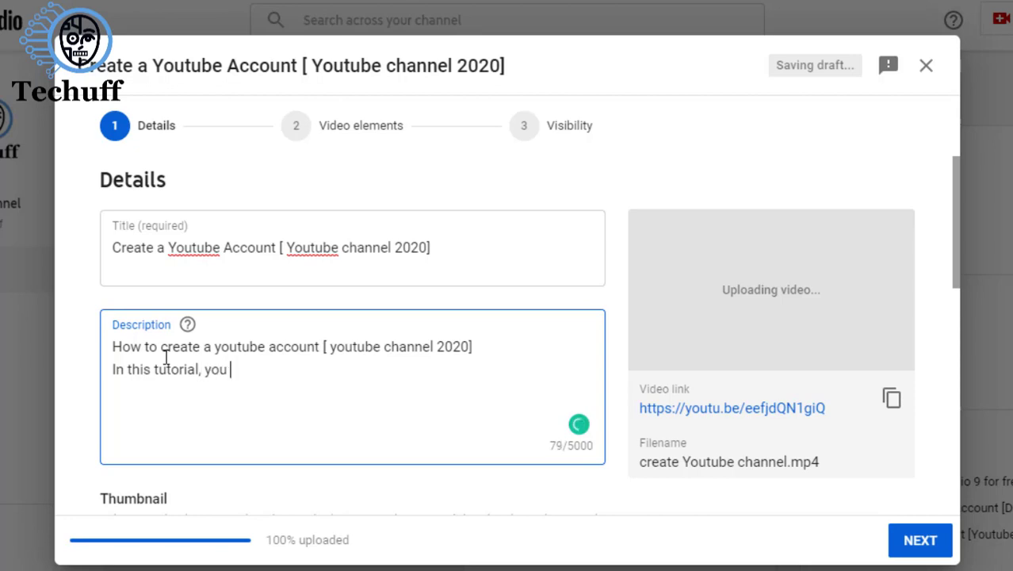
pyautogui.write('will learn ')
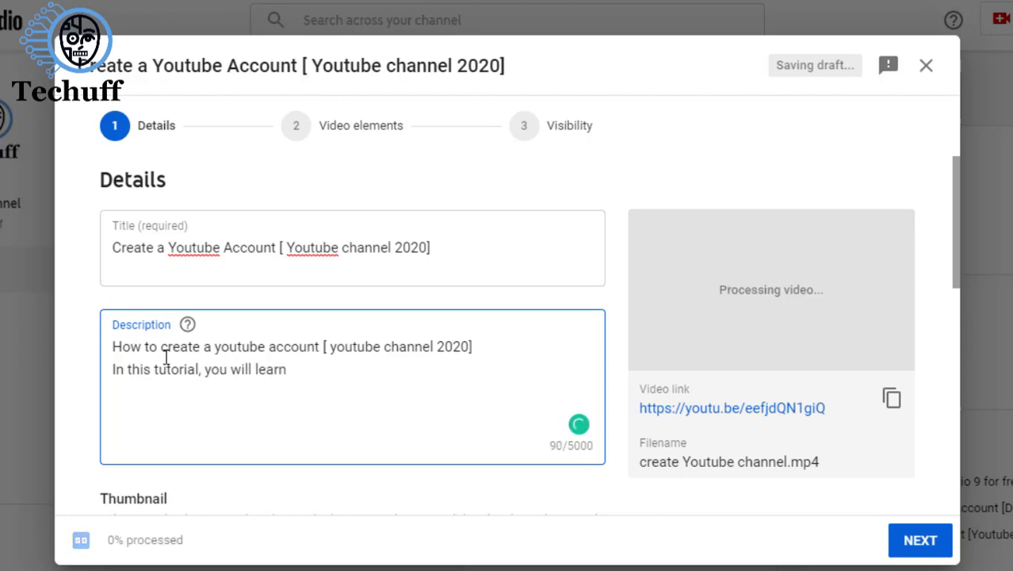
pyautogui.write(' to')
pyautogui.press('BackSpace')
pyautogui.press('BackSpace')
pyautogui.press('BackSpace')
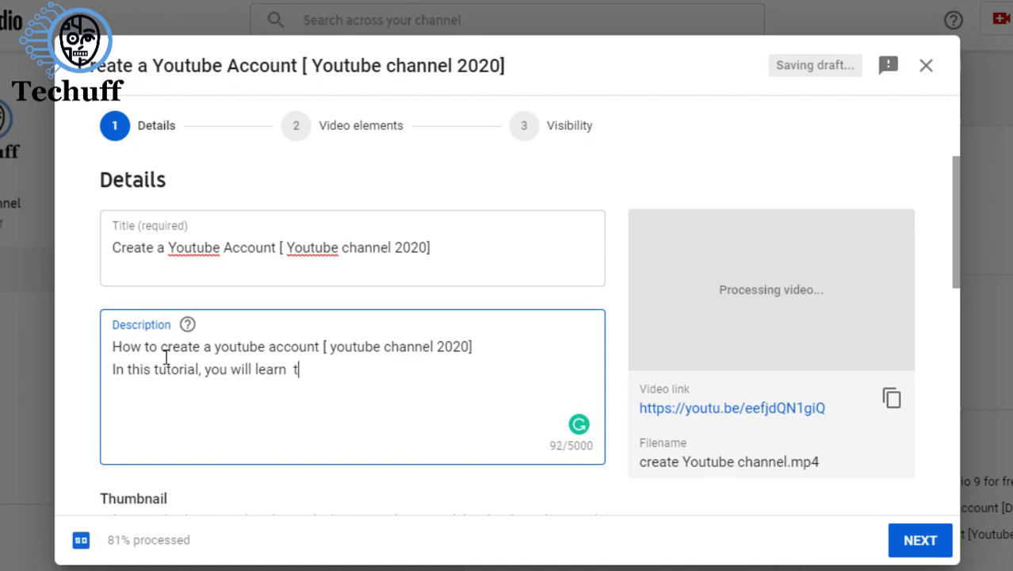
pyautogui.write('how to ')
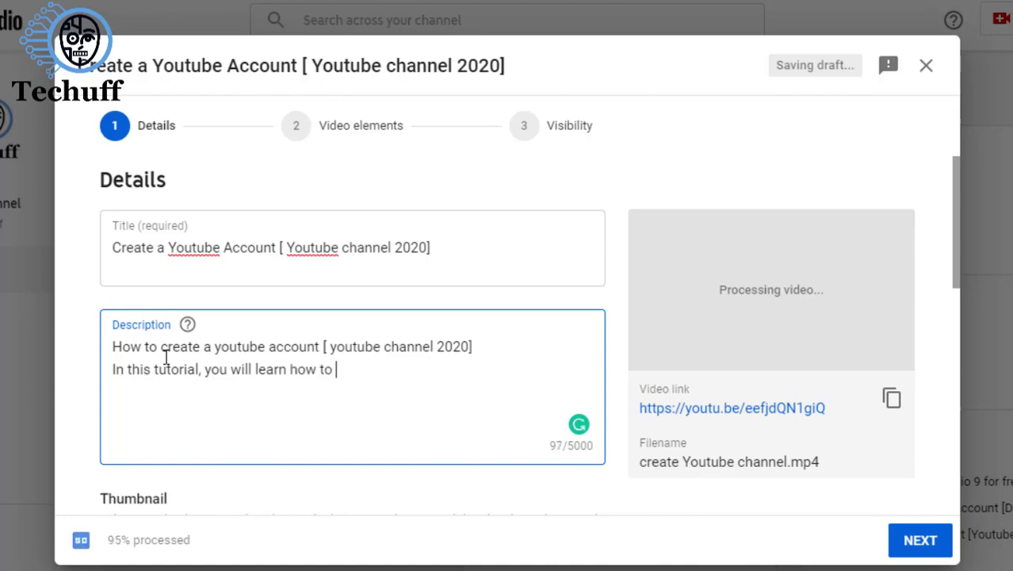
pyautogui.write('create')
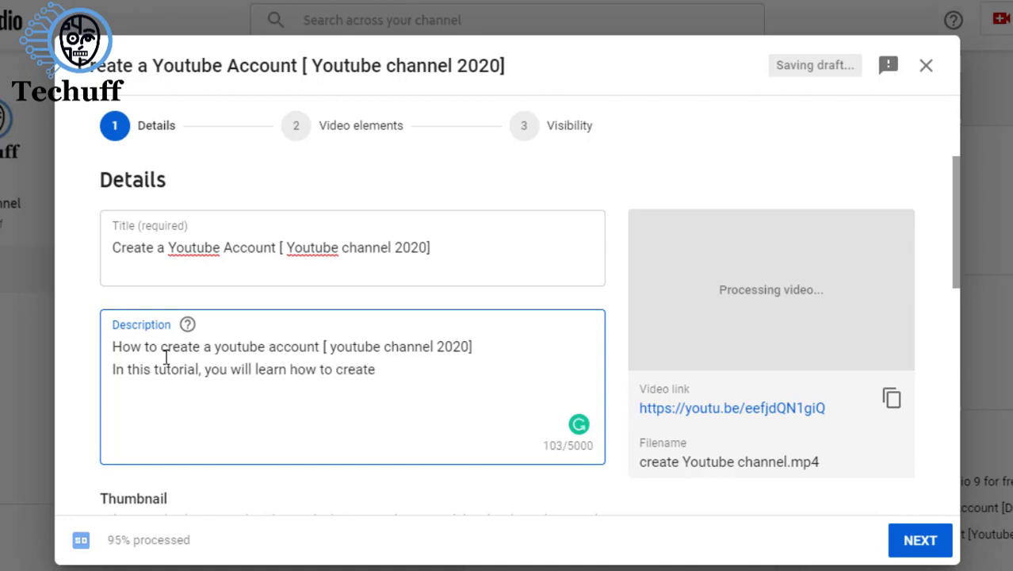
pyautogui.write(' a youtub')
pyautogui.press('BackSpace')
pyautogui.write('be ')
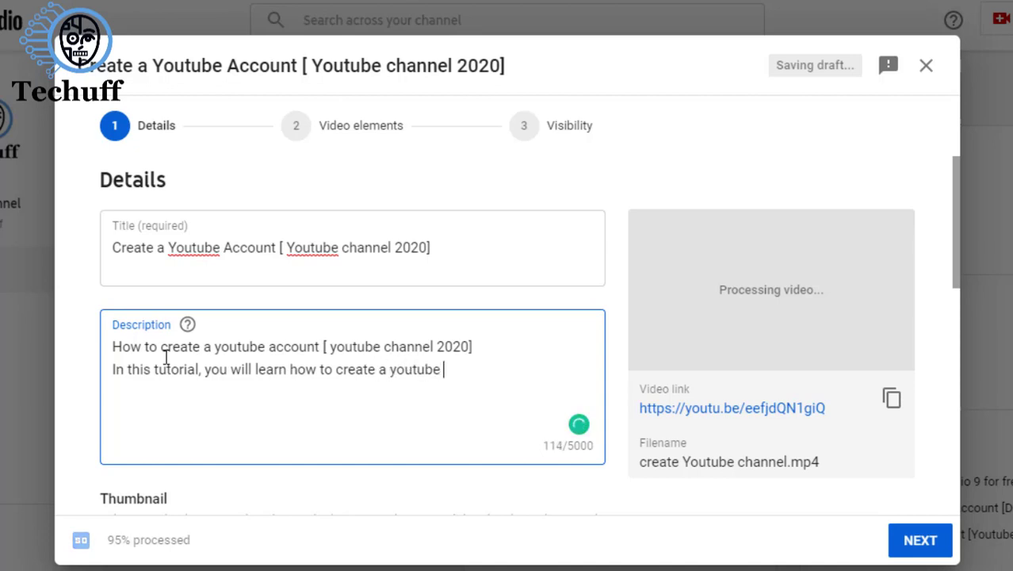
pyautogui.write('channel')
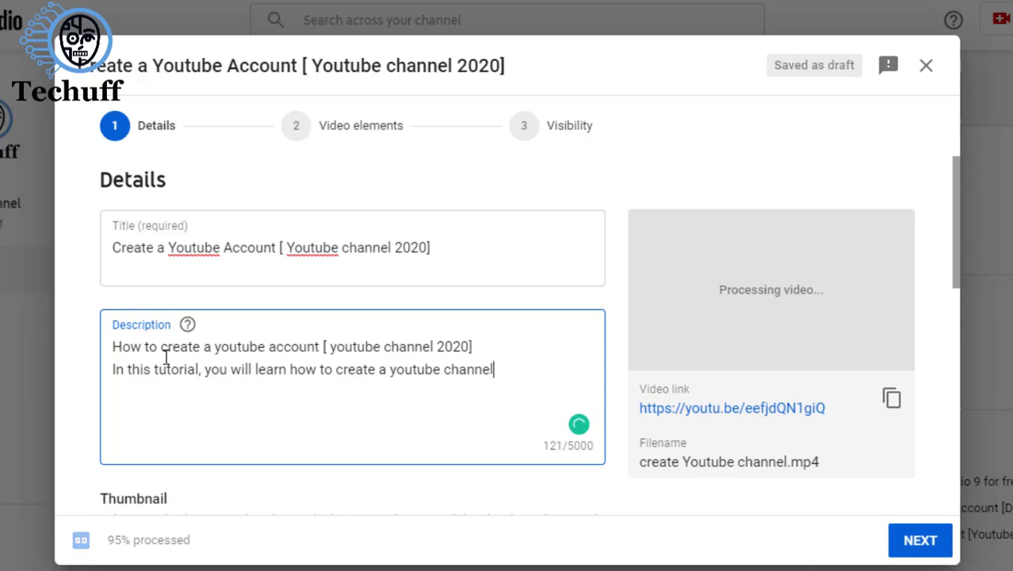
# Step: Complete the description's second sentence with "and upload videos and some tips to rink your channel #1."
pyautogui.write(' and ')
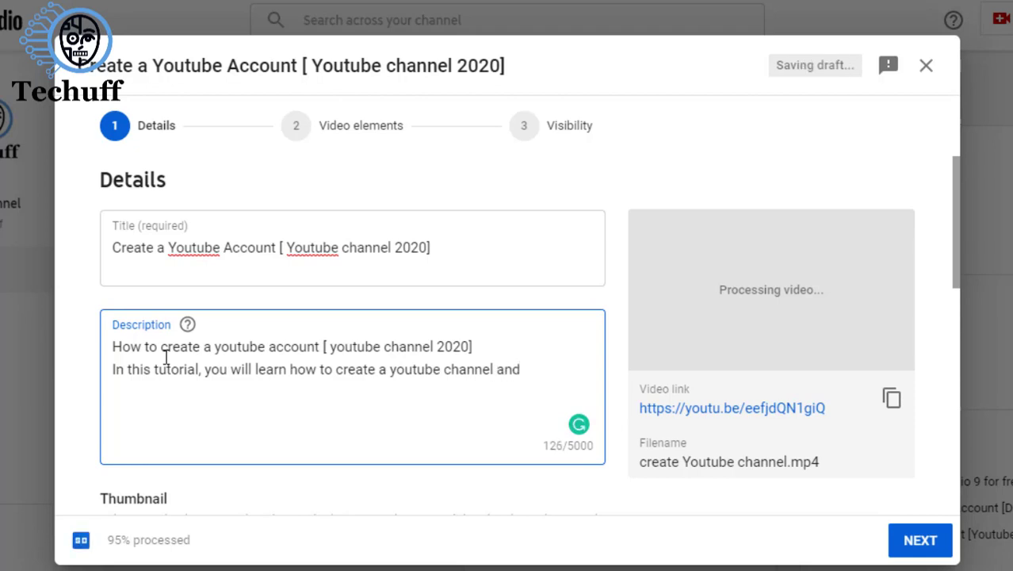
pyautogui.write('add')
pyautogui.press('BackSpace')
pyautogui.press('BackSpace')
pyautogui.press('BackSpace')
pyautogui.write('us')
pyautogui.press('BackSpace')
pyautogui.write('pload ')
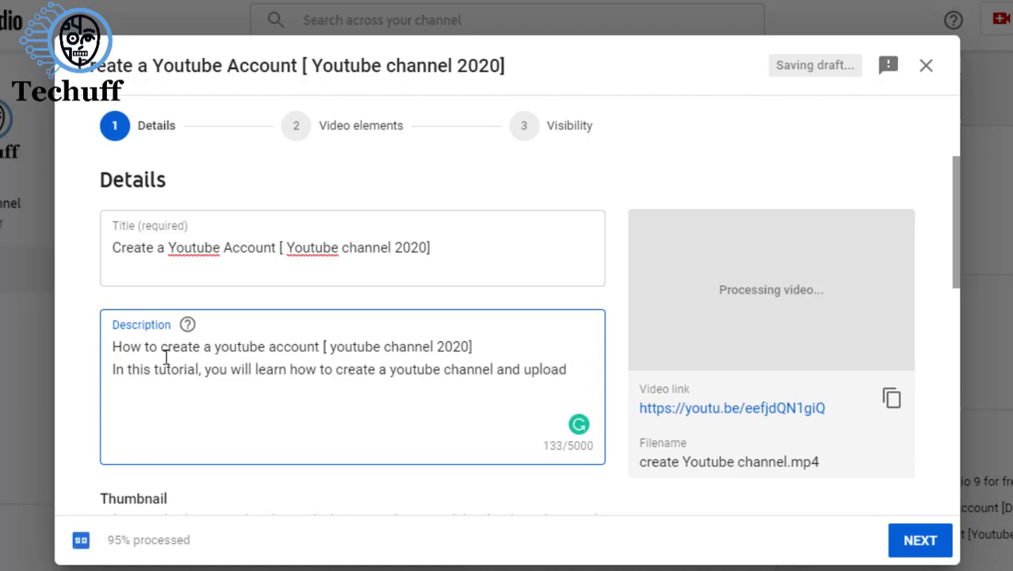
pyautogui.write('video')
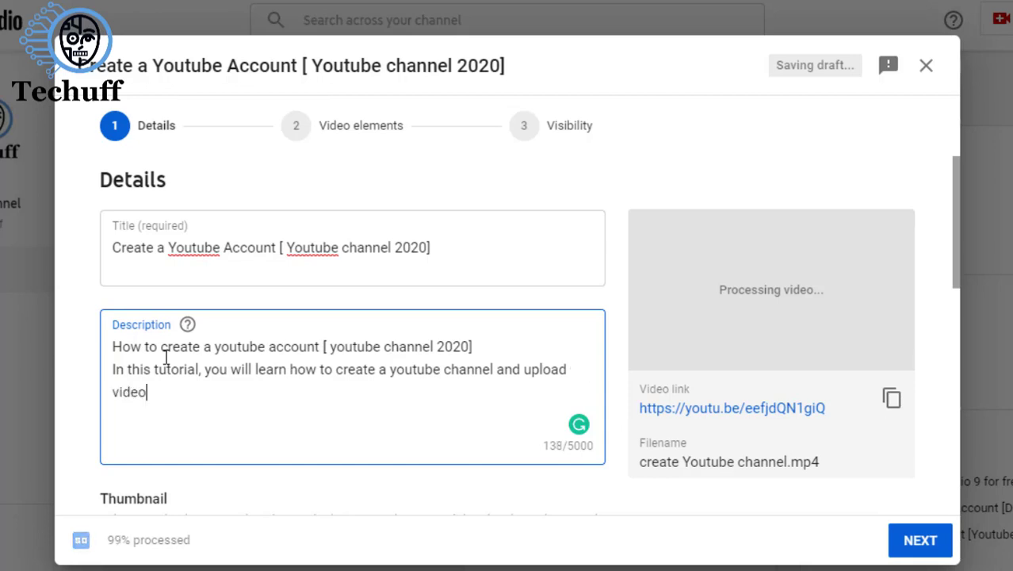
pyautogui.write('s asd')
pyautogui.press('BackSpace')
pyautogui.press('BackSpace')
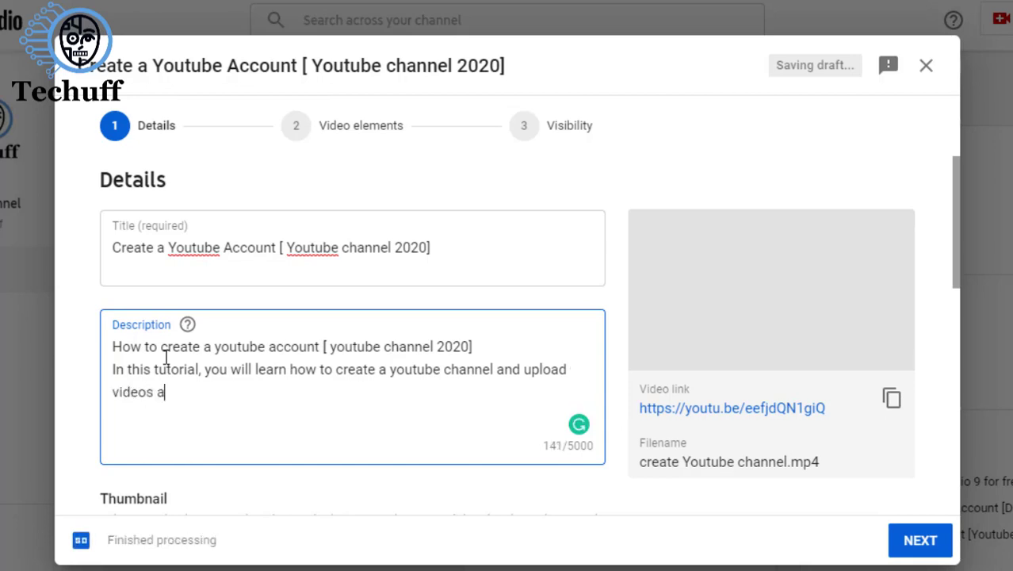
pyautogui.write('nd some ti')
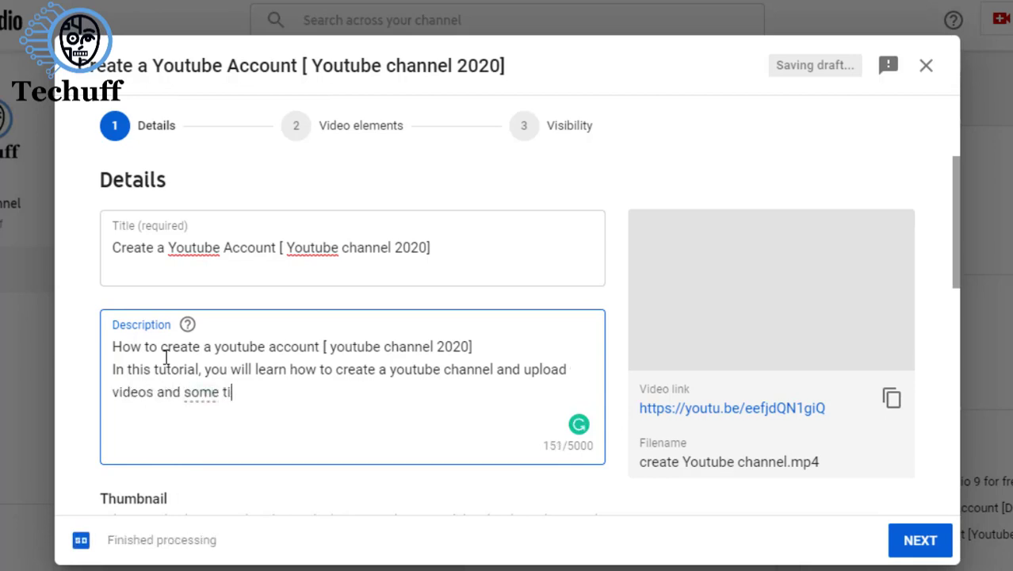
pyautogui.write('ps to rink yo')
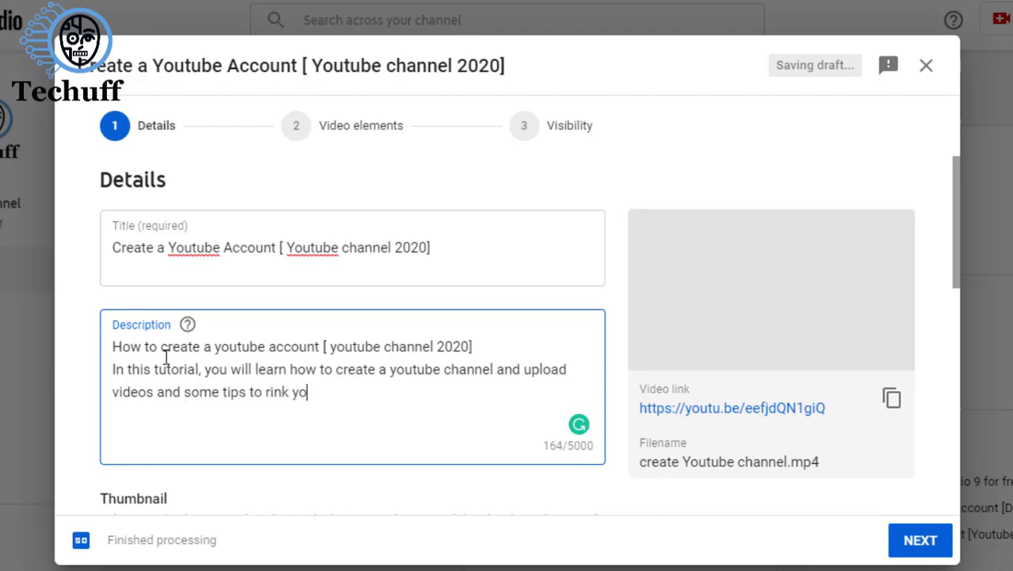
pyautogui.write('ur channel ')
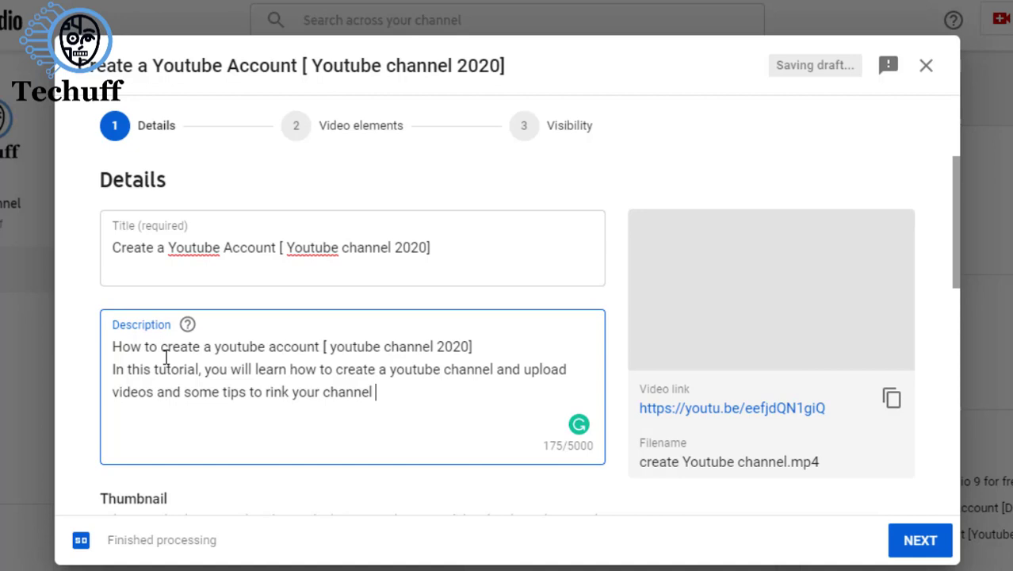
pyautogui.write('#1')
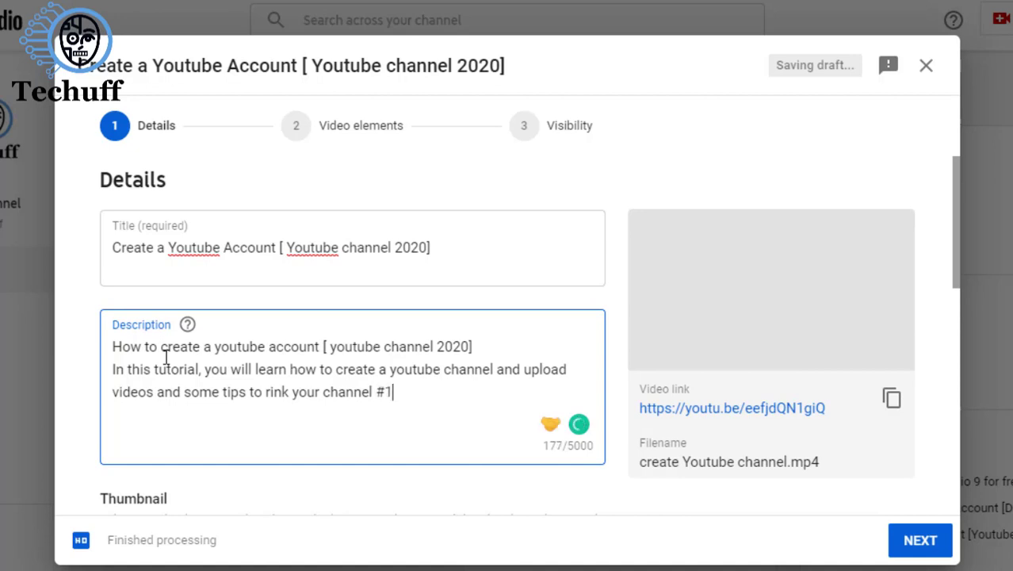
pyautogui.write('.')
# Step: Add "The easiest way to make money from youtube channel." as a new last line of the video description
pyautogui.press('Return')
pyautogui.write('The eas')
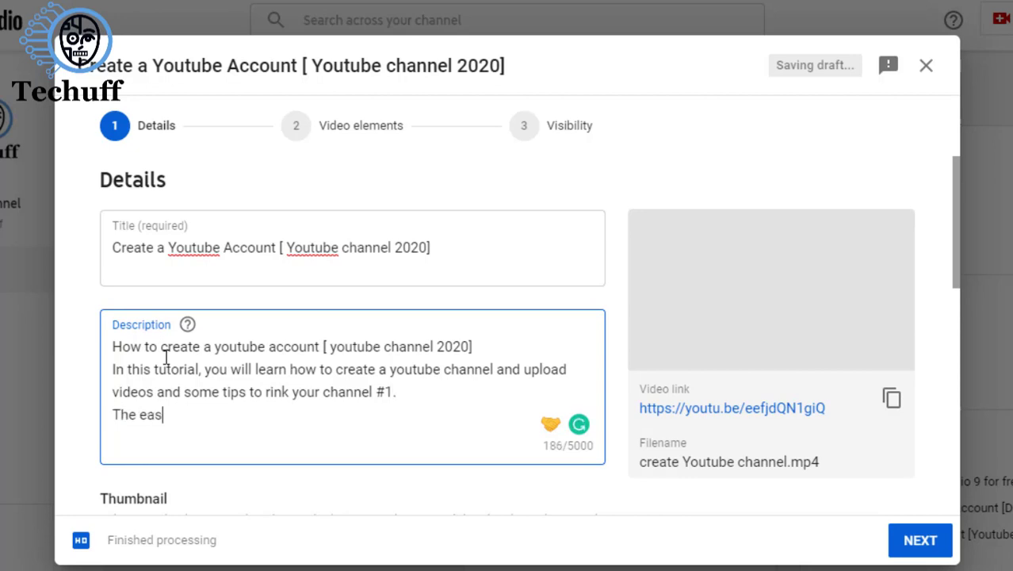
pyautogui.write('iest way')
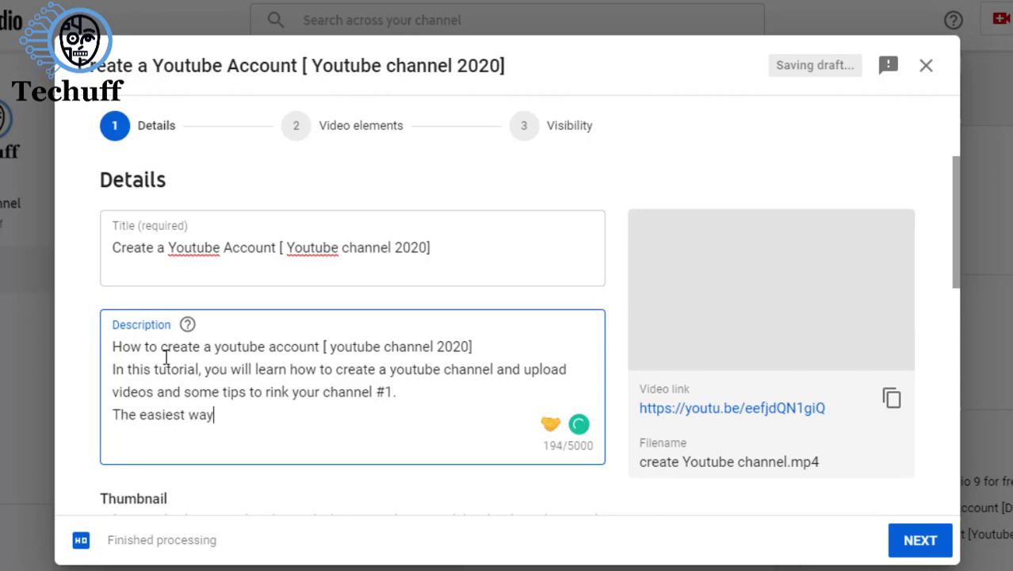
pyautogui.write(' to ')
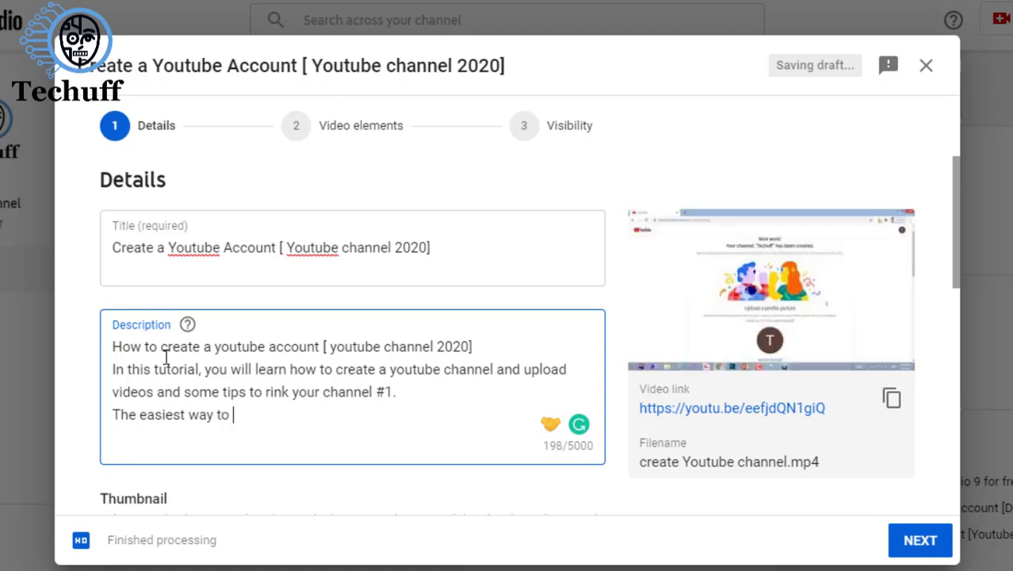
pyautogui.write('make')
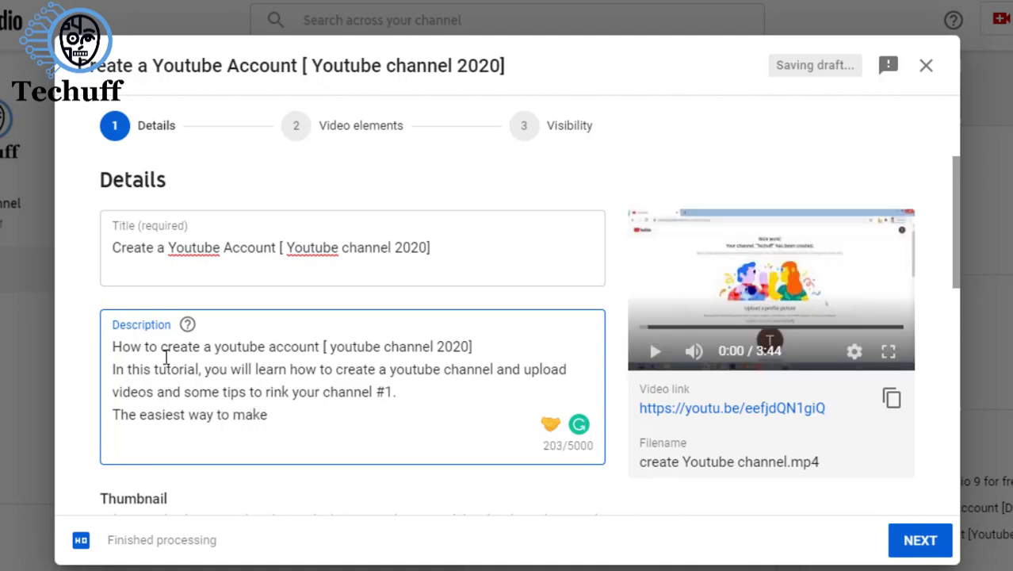
pyautogui.write(' money from youb')
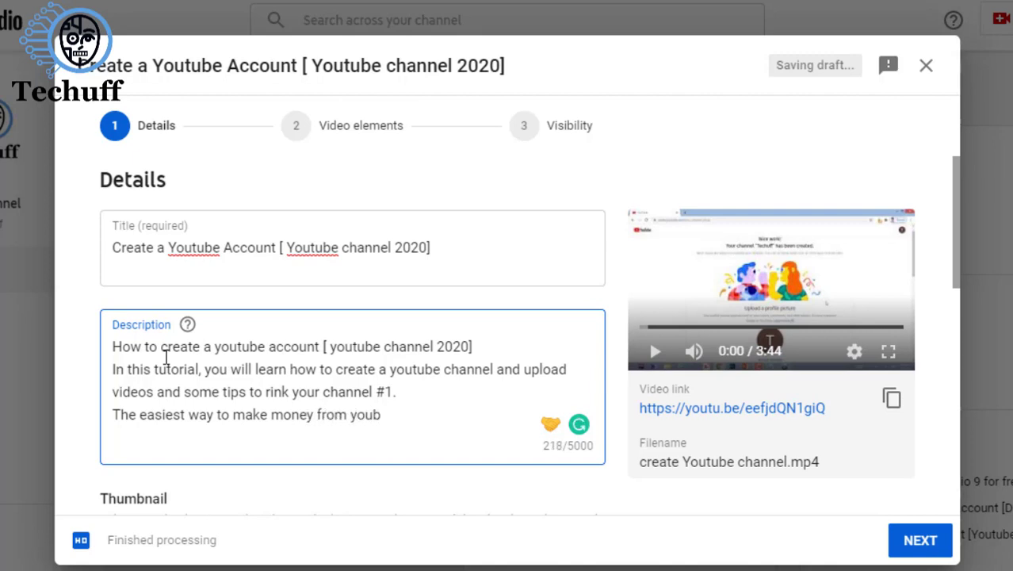
pyautogui.press('BackSpace')
pyautogui.write('tube channel')
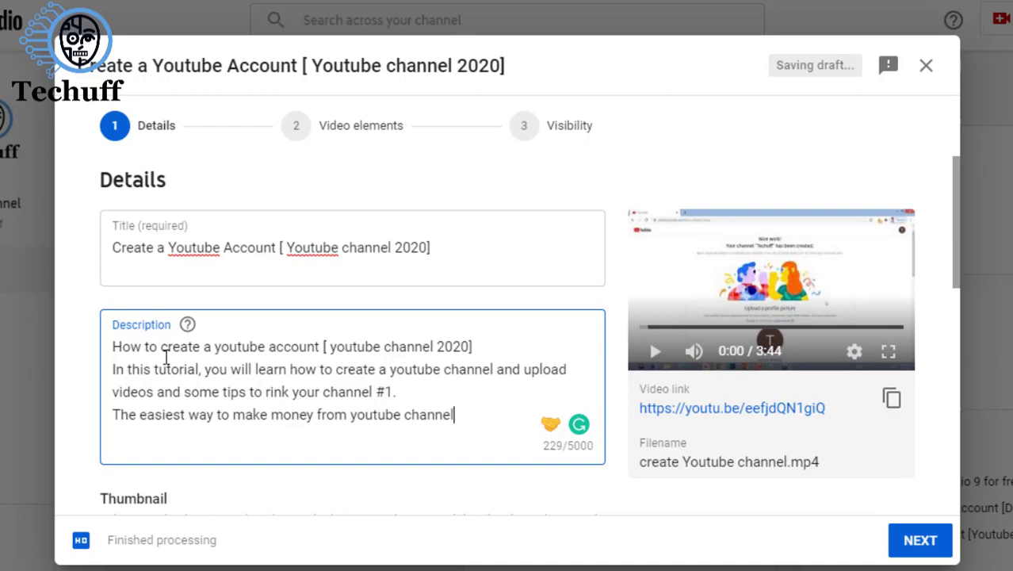
pyautogui.write('.')
# Step: Try each of the three automatically generated thumbnails for the video in turn
pyautogui.scroll(-3, 295, 430)
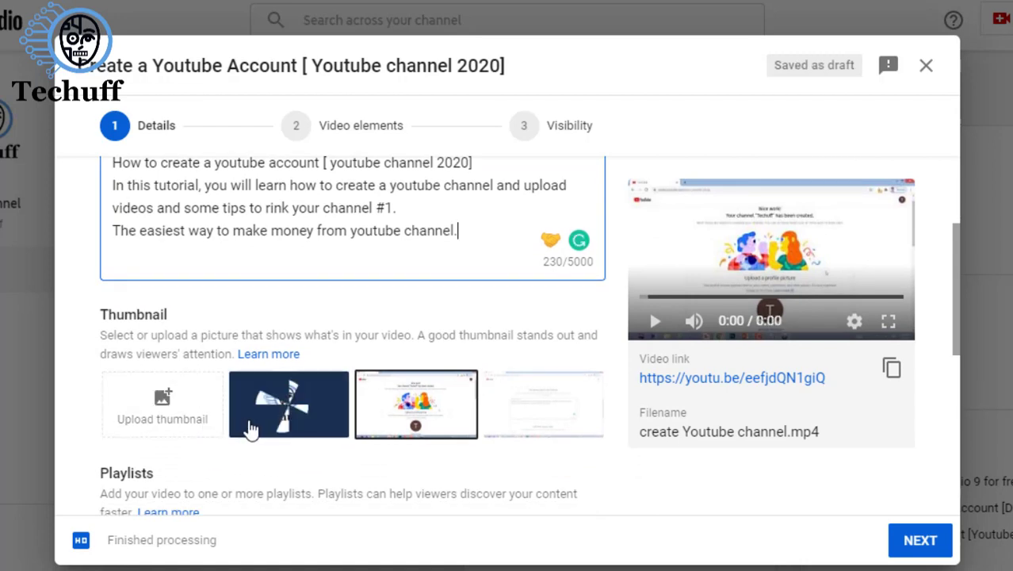
pyautogui.click(493, 406)
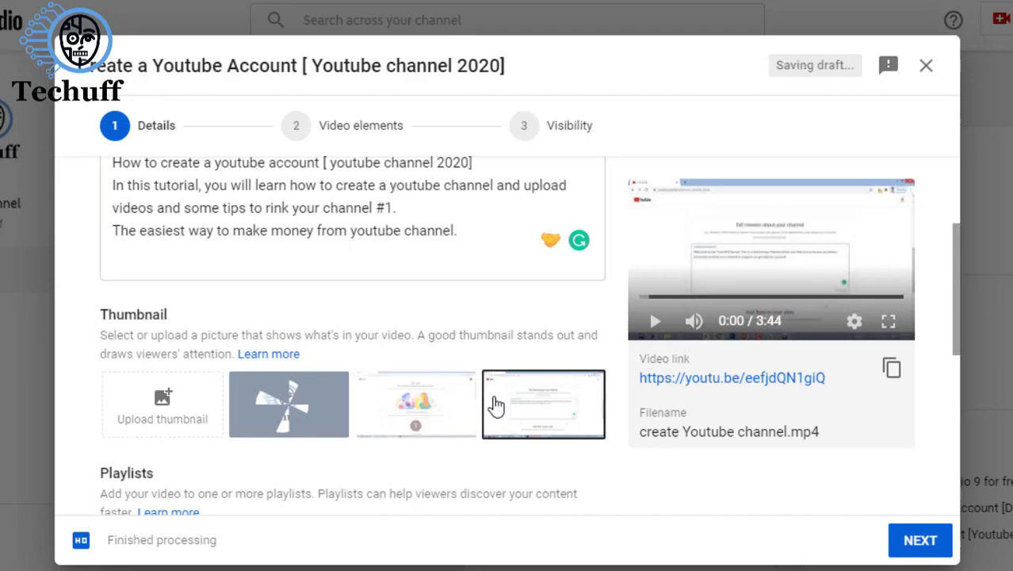
pyautogui.click(406, 416)
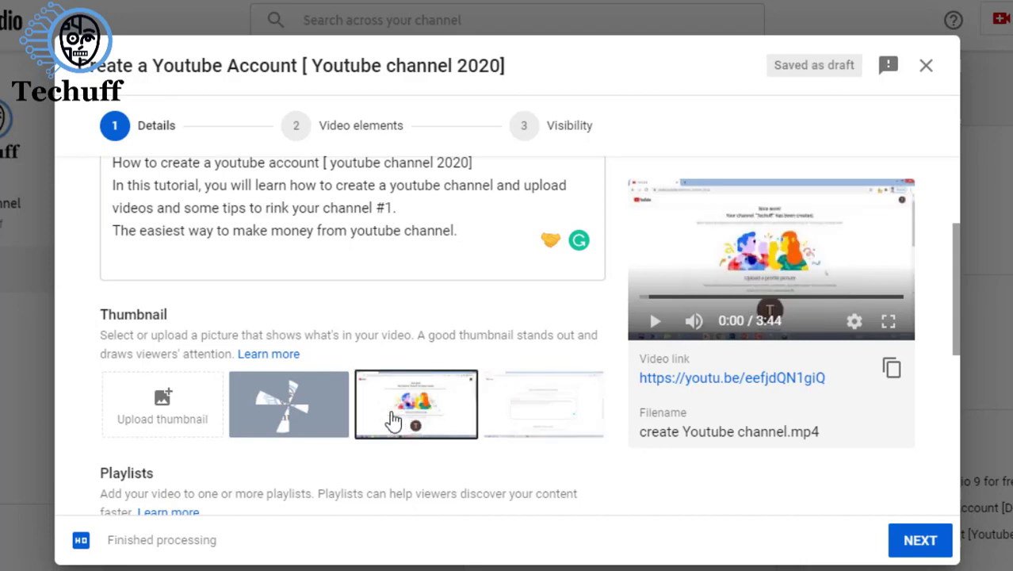
pyautogui.click(308, 423)
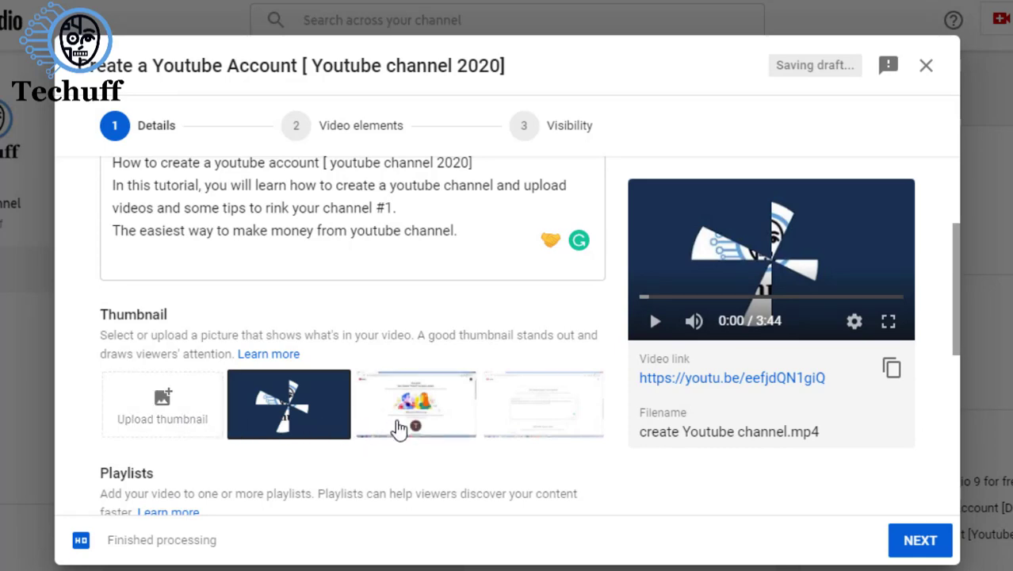
# Step: Upload tumbledp.jpg as the custom thumbnail from the "create youtube" folder, located in techuff > New folder on the Desktop
pyautogui.click(252, 304)
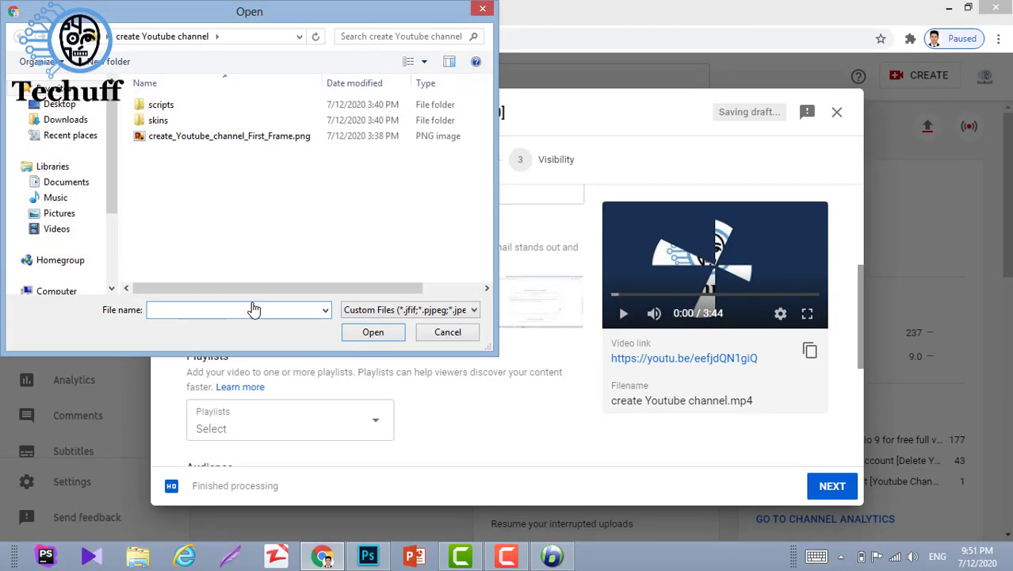
pyautogui.click(61, 105)
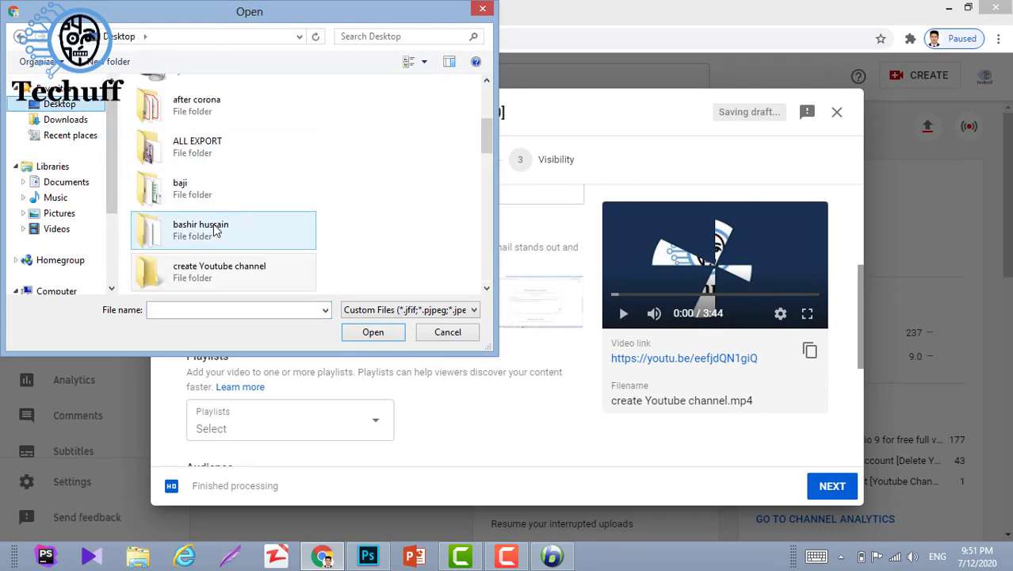
pyautogui.scroll(-5, 214, 230)
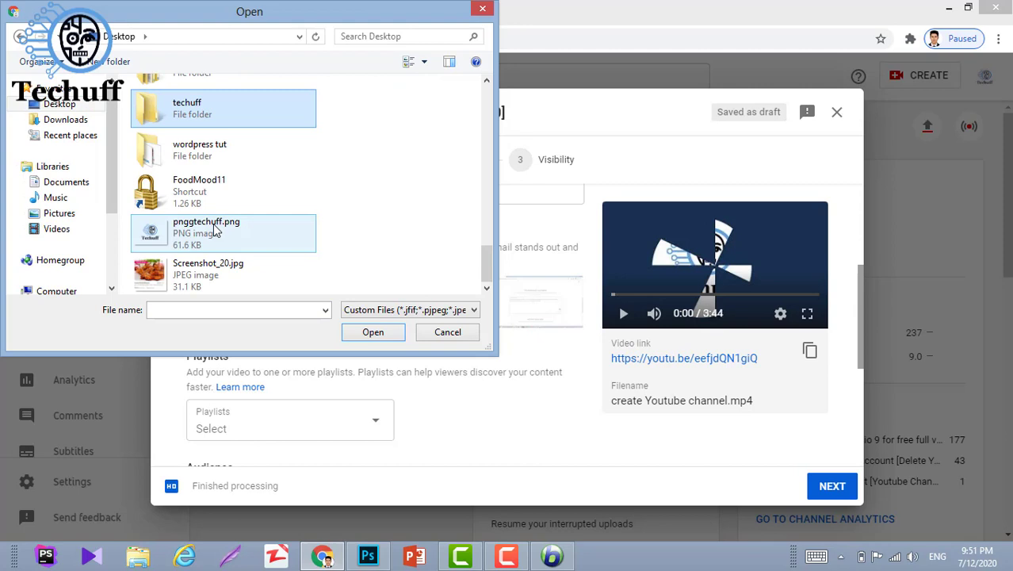
pyautogui.press('Return')
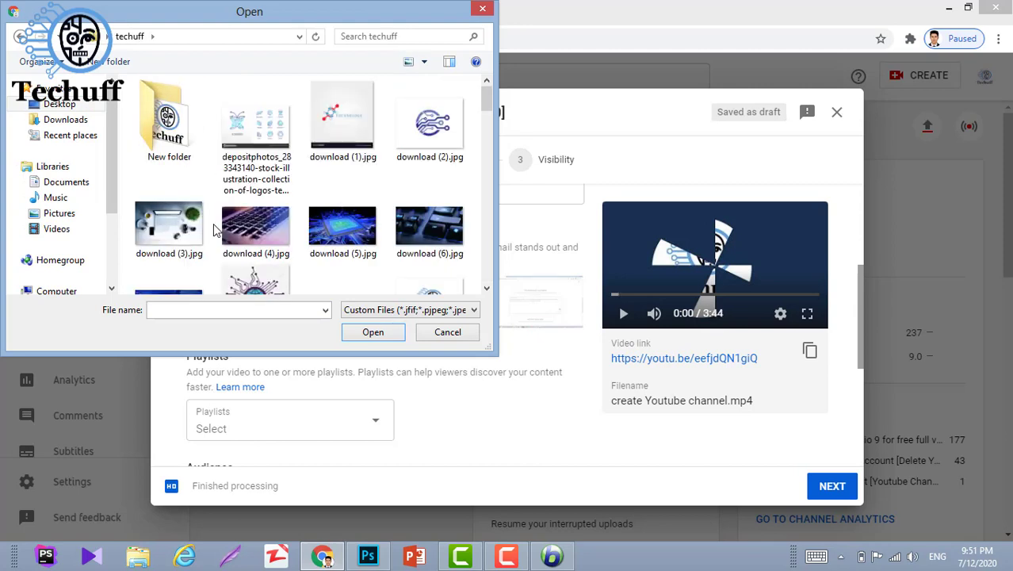
pyautogui.click(212, 228)
pyautogui.press('Up')
pyautogui.press('Return')
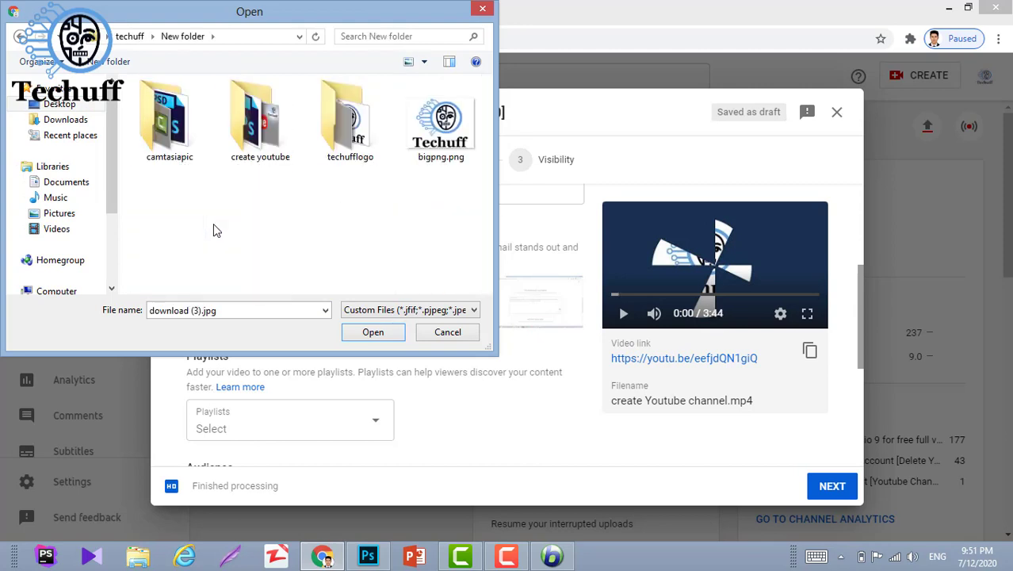
pyautogui.doubleClick(256, 141)
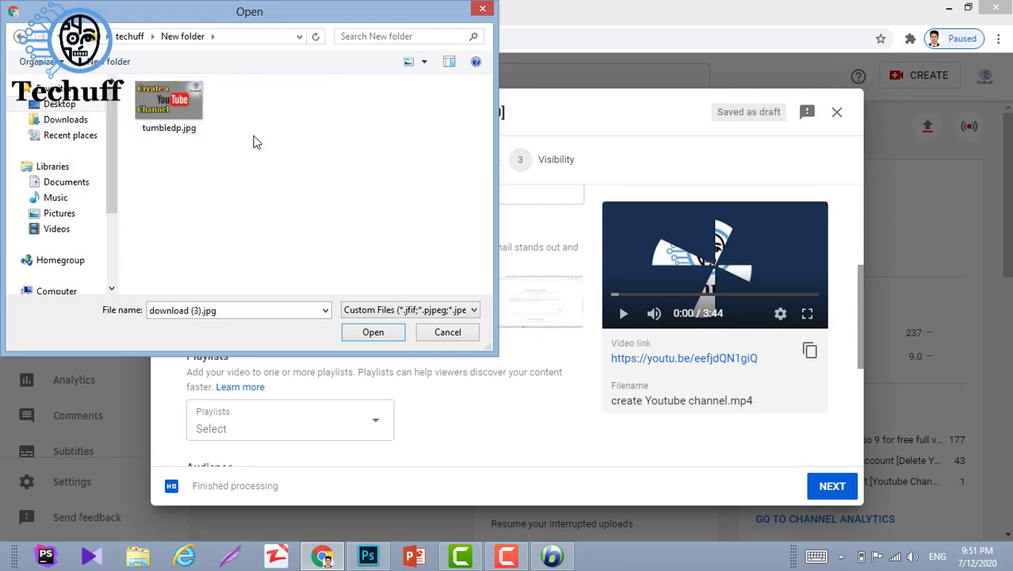
pyautogui.click(177, 111)
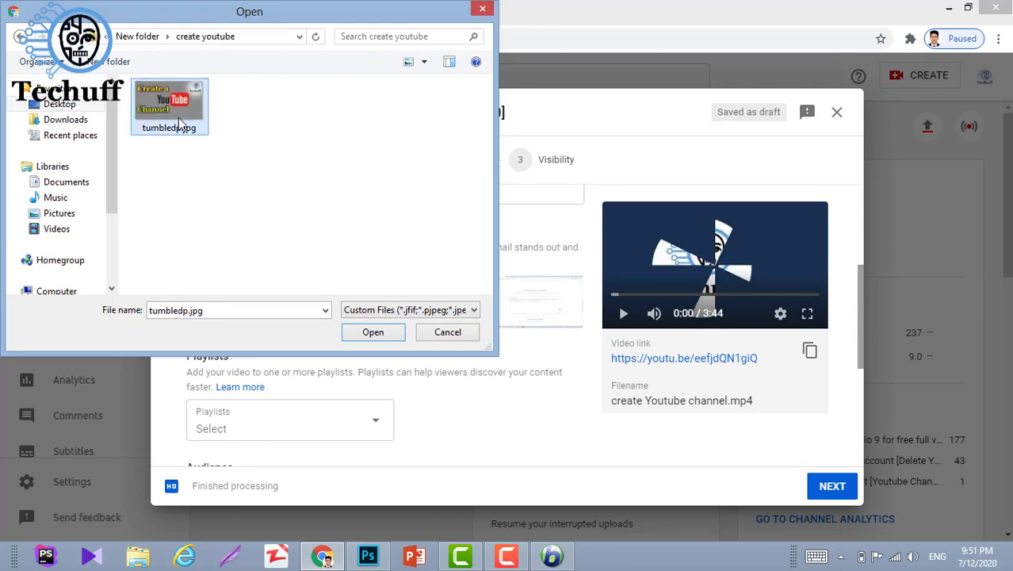
pyautogui.click(368, 333)
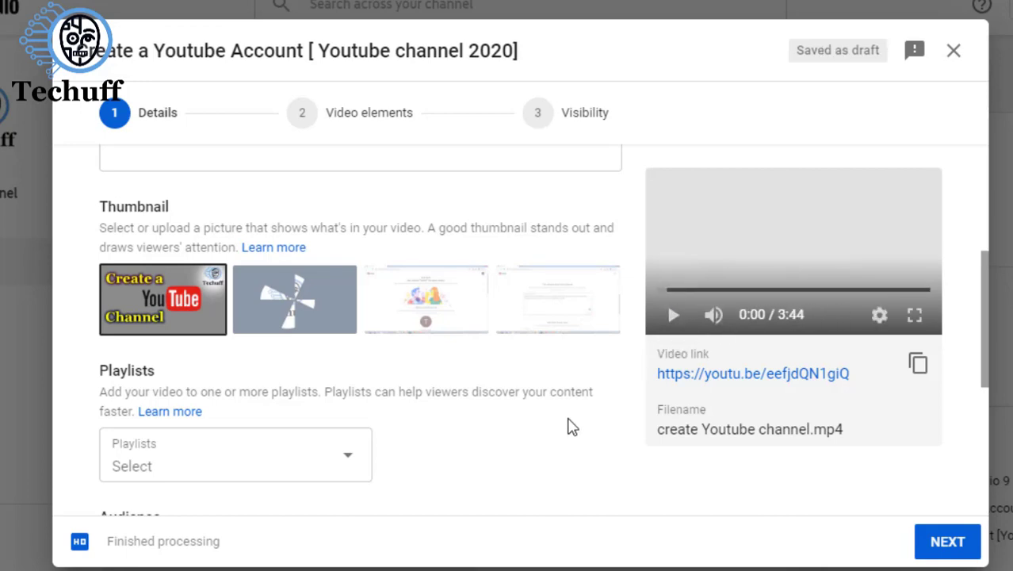
# Step: Add the video to the existing "How to" playlist without creating a new playlist
pyautogui.scroll(-2, 568, 427)
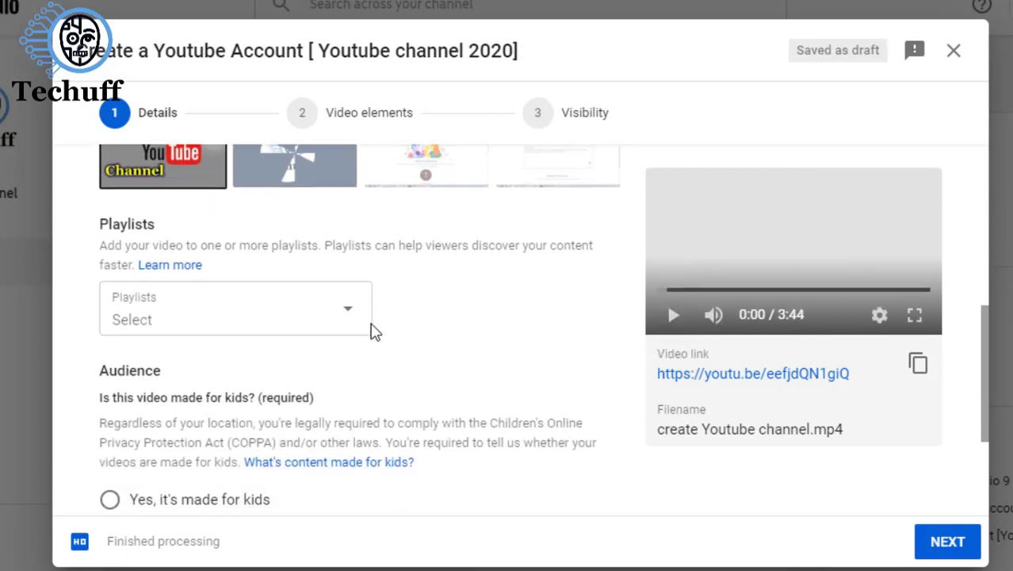
pyautogui.click(345, 315)
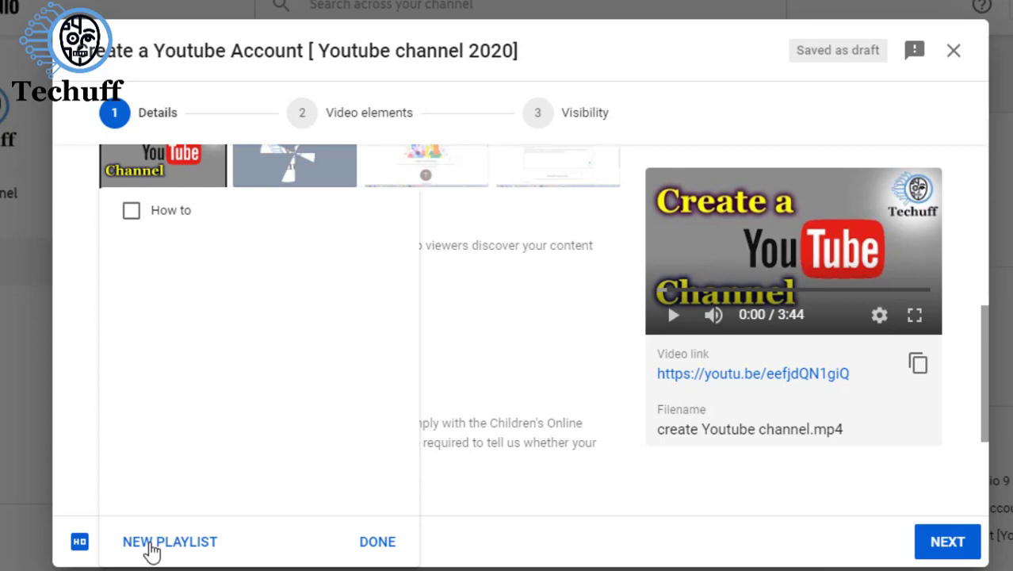
pyautogui.click(152, 547)
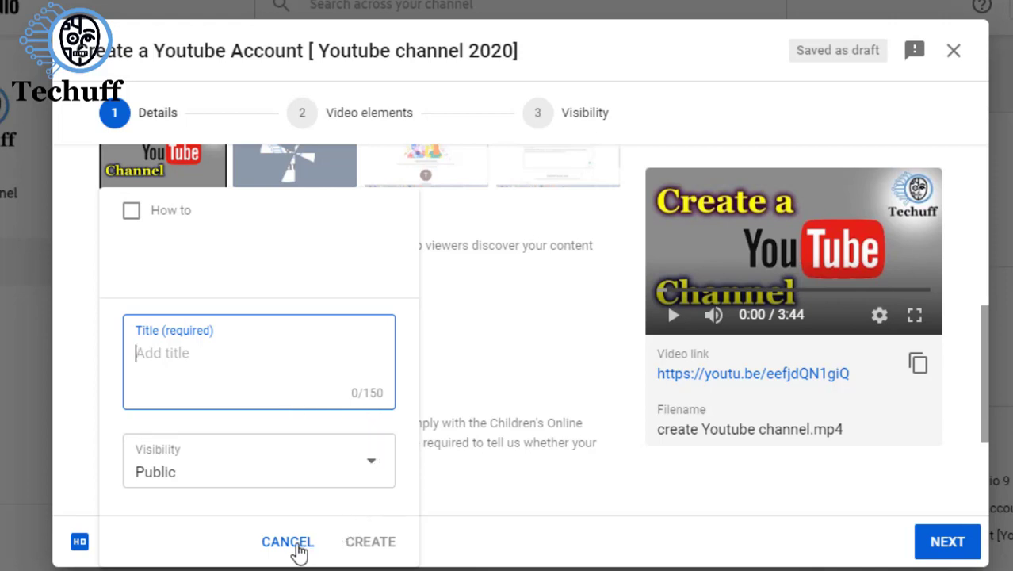
pyautogui.click(291, 542)
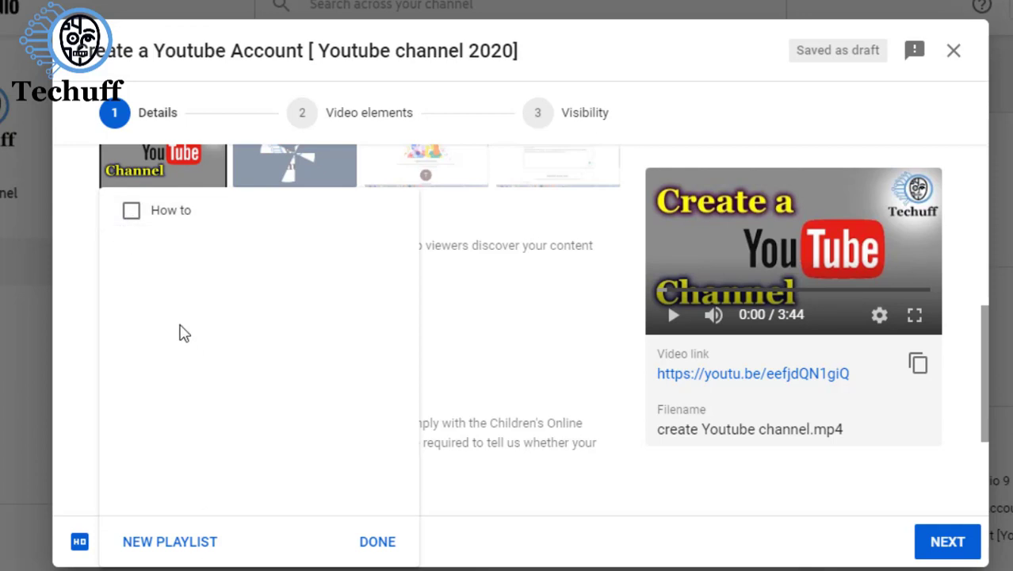
pyautogui.click(131, 214)
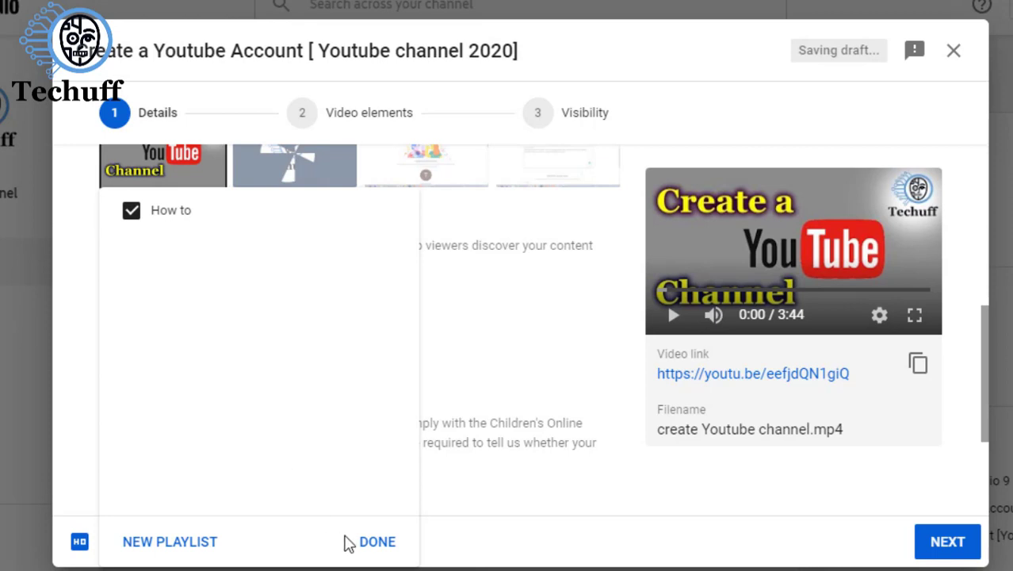
pyautogui.click(377, 542)
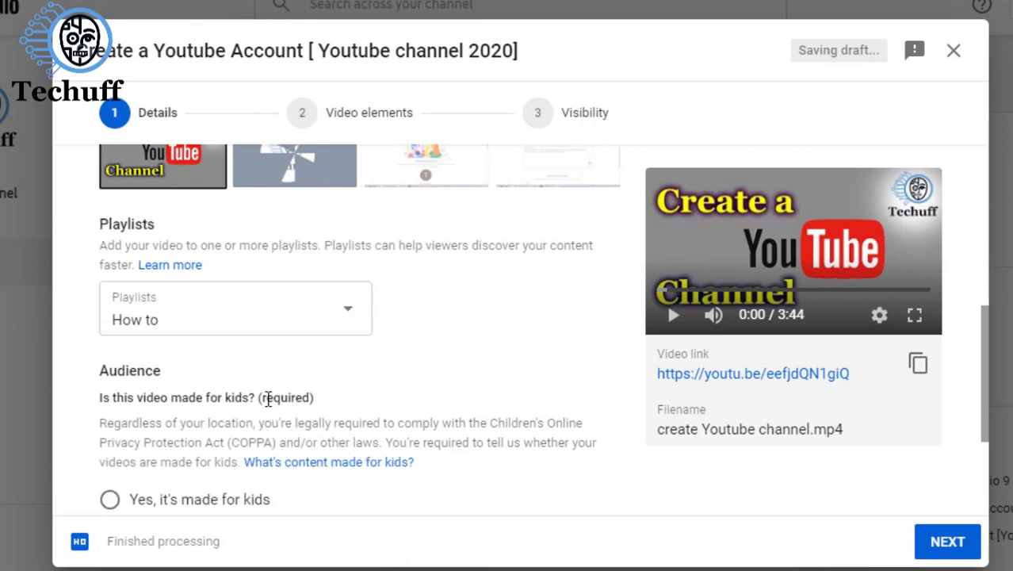
# Step: Set the video's audience to "No, it's not made for kids"
pyautogui.scroll(-2, 265, 396)
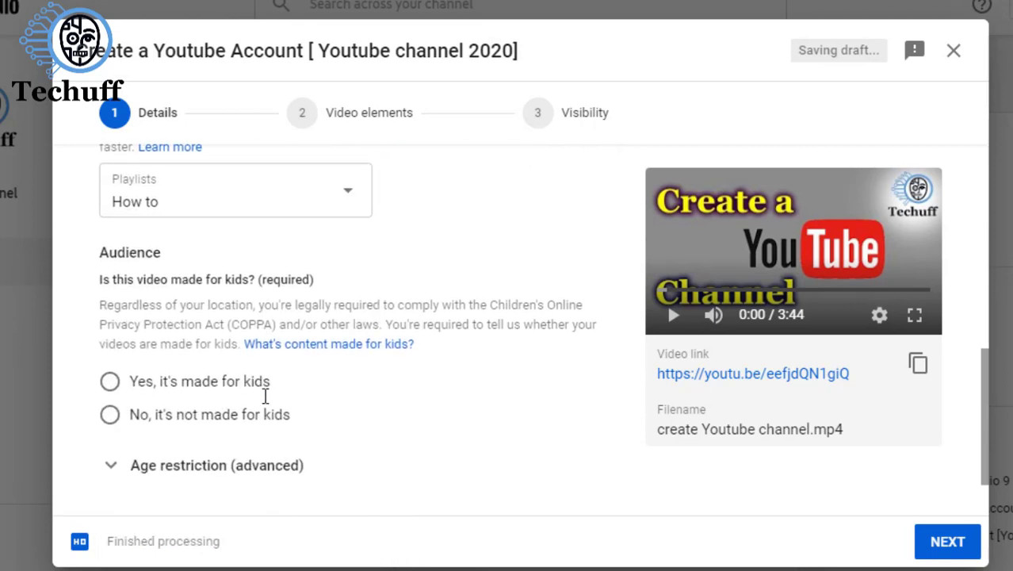
pyautogui.scroll(-1, 266, 396)
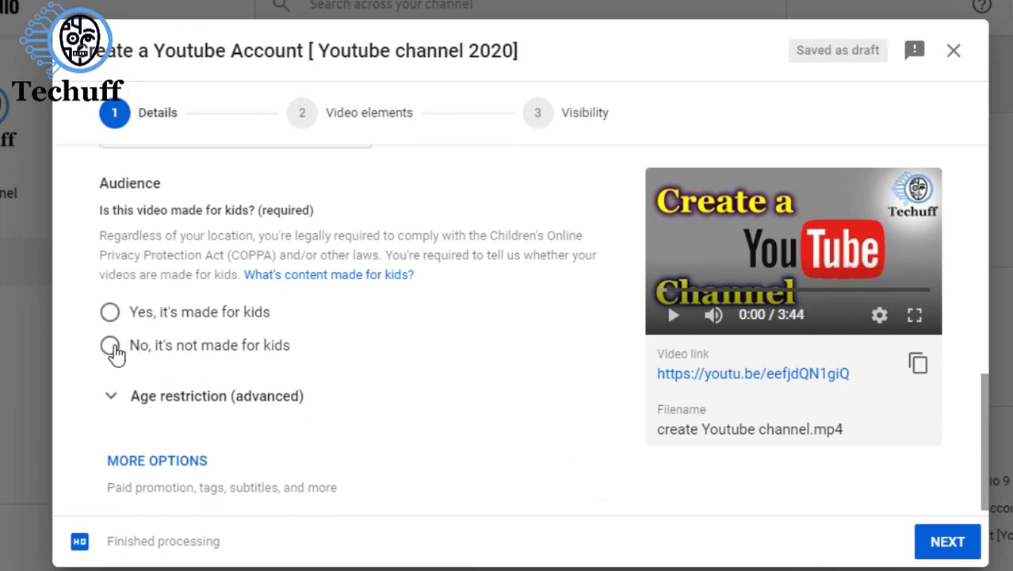
pyautogui.click(111, 349)
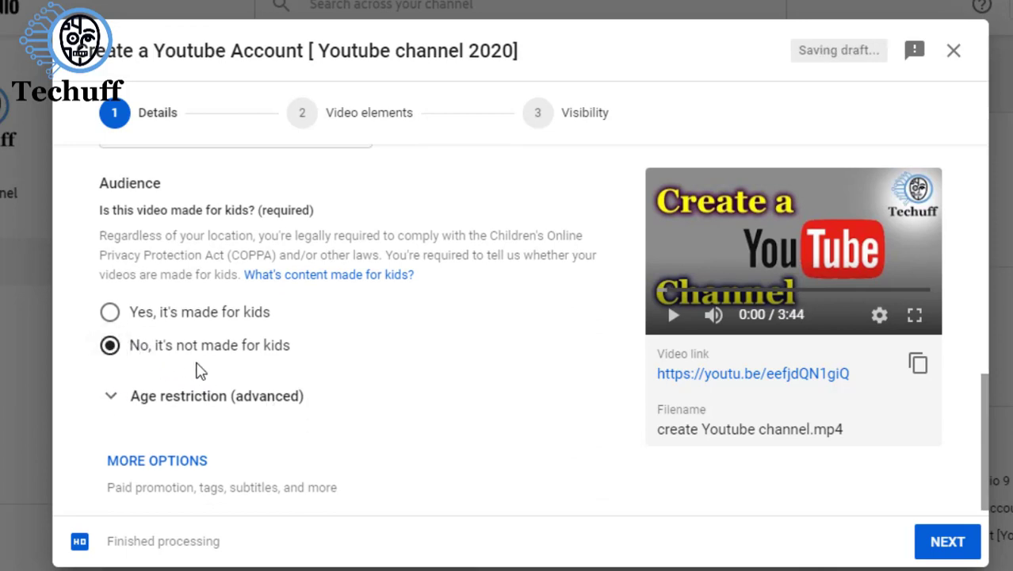
# Step: Expand the advanced age restriction settings to review them, and continue to the Video elements stage
pyautogui.scroll(-1, 200, 371)
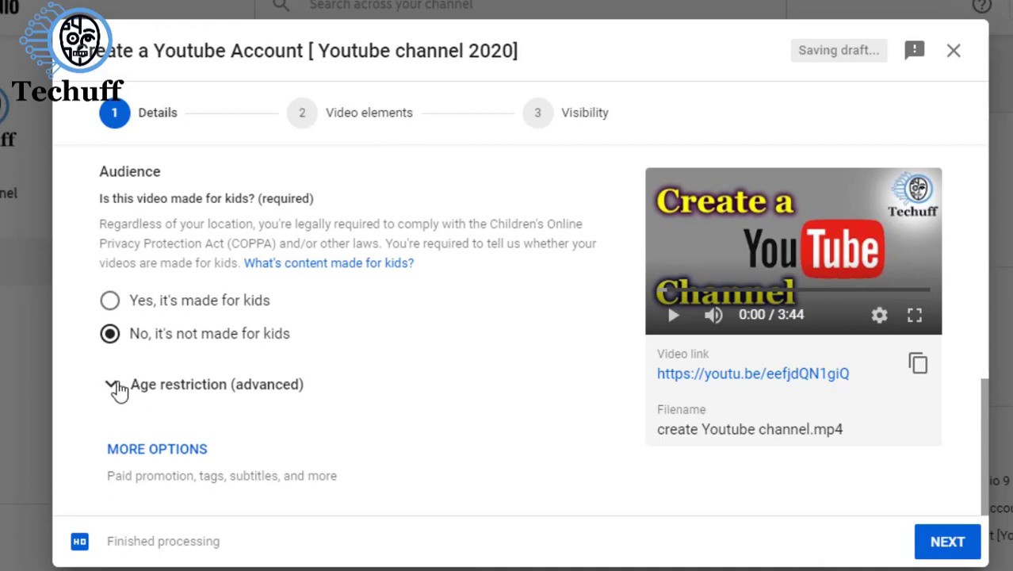
pyautogui.click(113, 388)
pyautogui.scroll(-2, 276, 442)
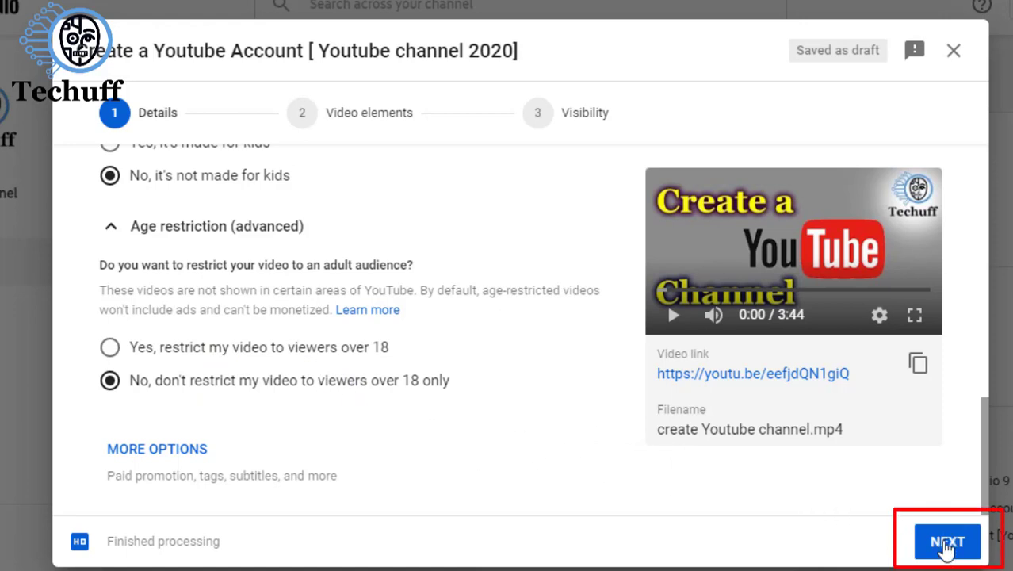
pyautogui.click(946, 549)
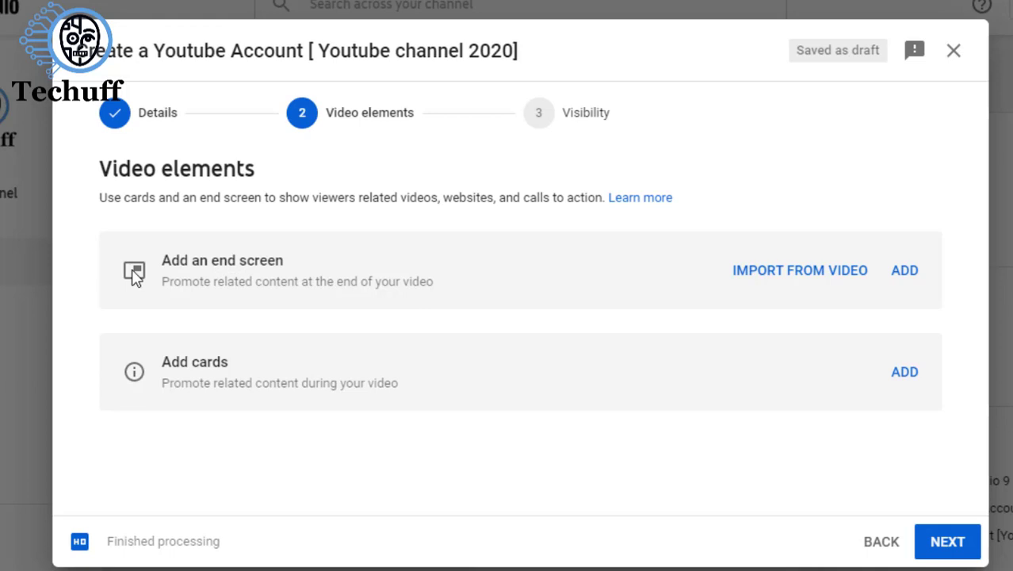
# Step: Add an end screen to the video using the "1 video, 1 subscribe" template
pyautogui.click(905, 272)
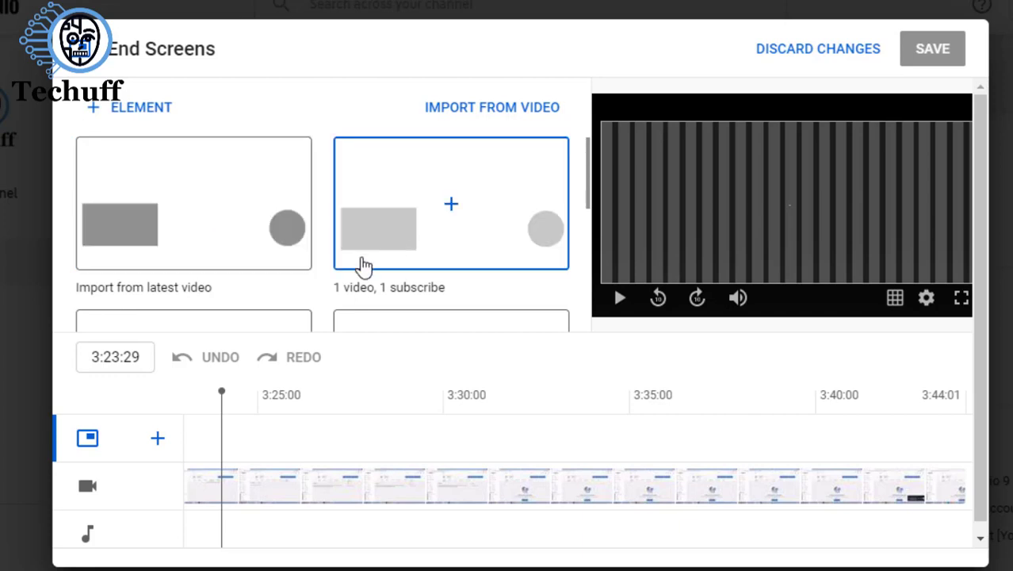
pyautogui.scroll(-2, 361, 266)
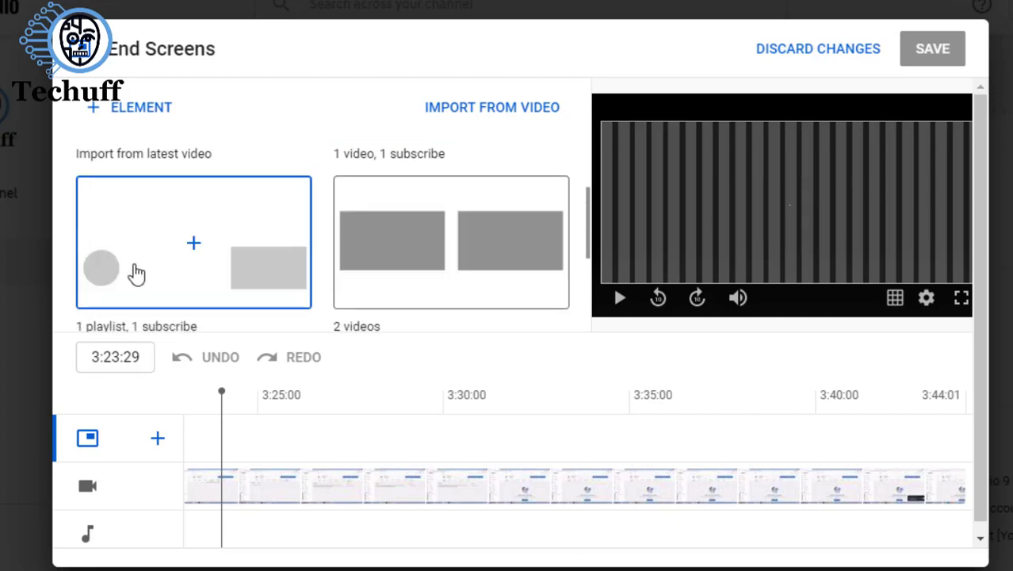
pyautogui.scroll(-1, 139, 273)
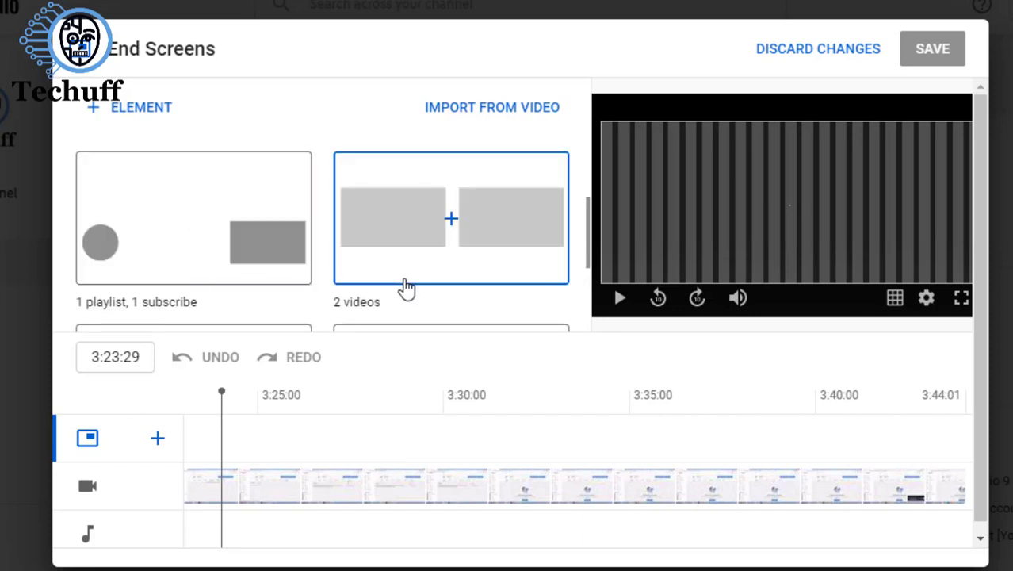
pyautogui.scroll(-3, 406, 287)
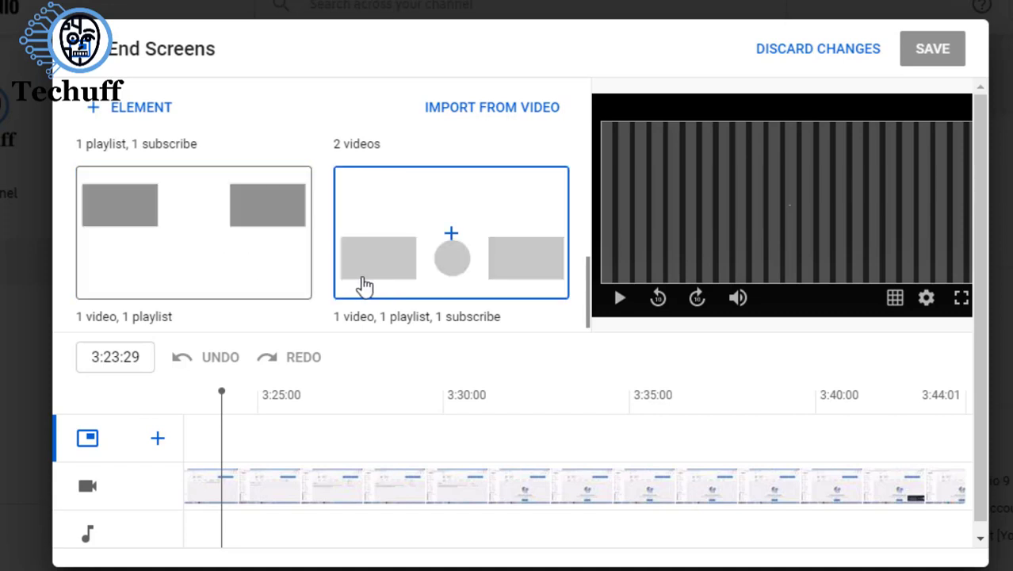
pyautogui.scroll(-1, 363, 283)
pyautogui.scroll(5, 365, 285)
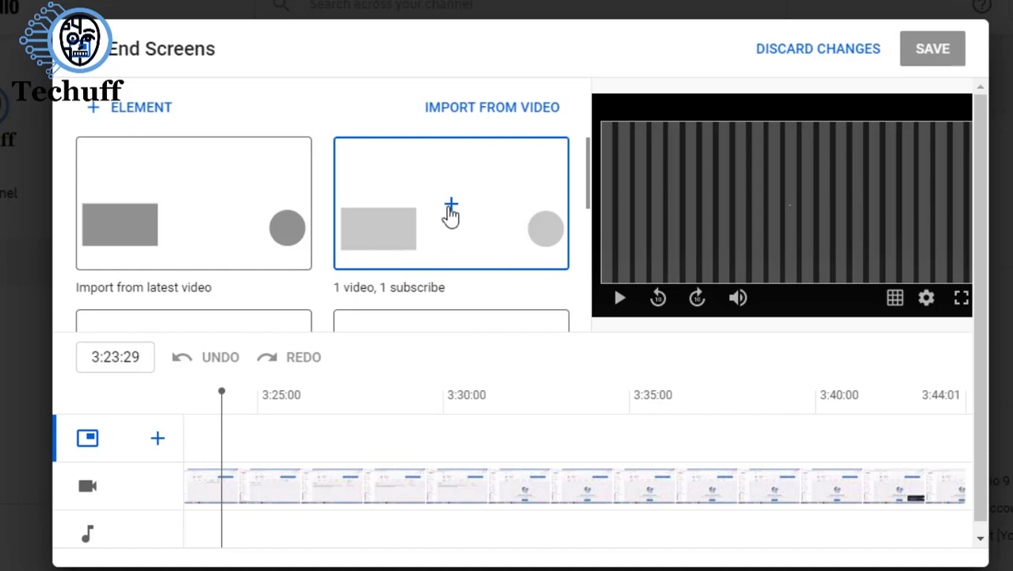
pyautogui.click(450, 209)
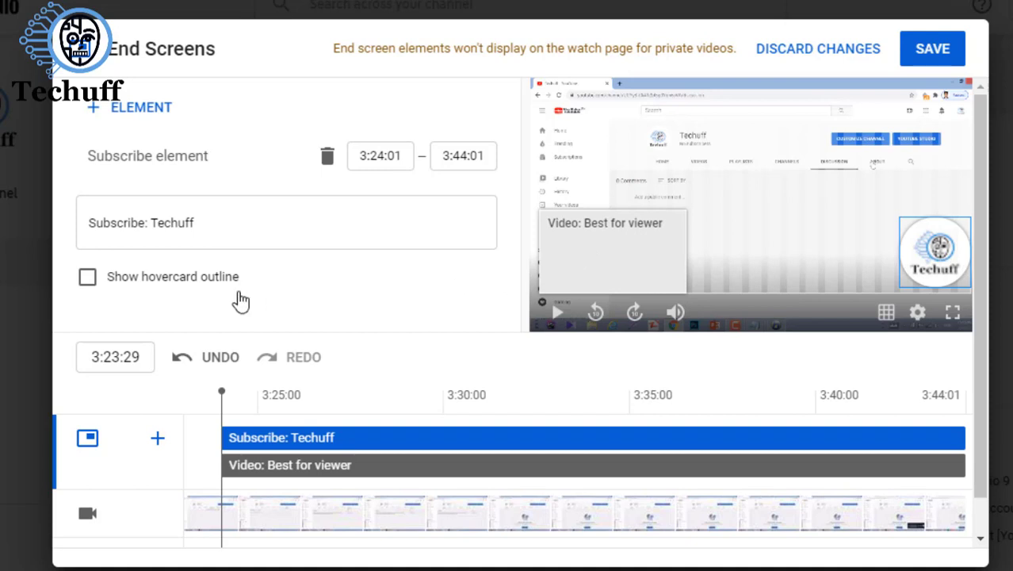
# Step: Set the end screen's video element to the specific channel video "How To Delete Youtube Account [Delete Youtube Account 2020]"
pyautogui.scroll(-1, 238, 248)
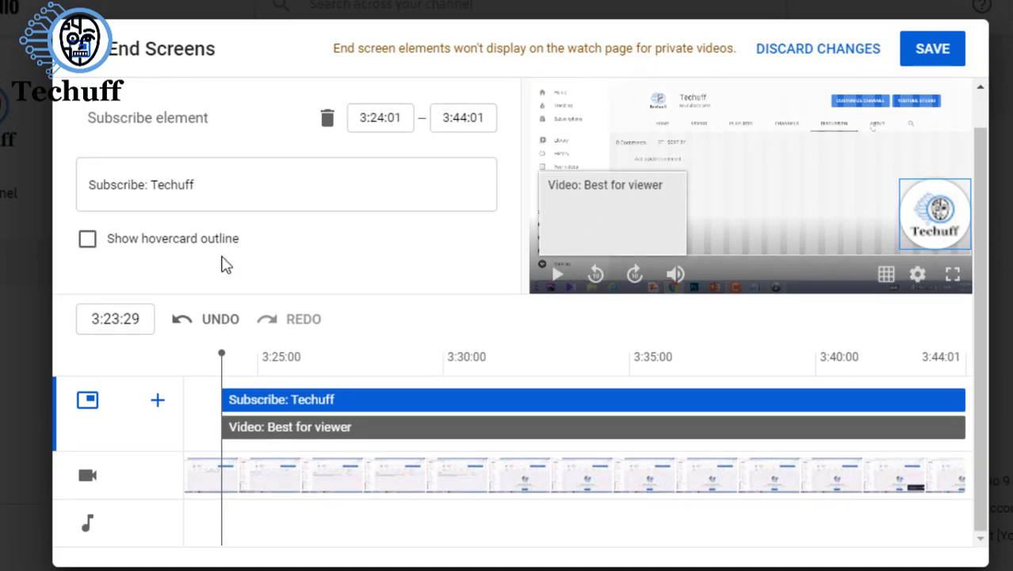
pyautogui.scroll(1, 221, 264)
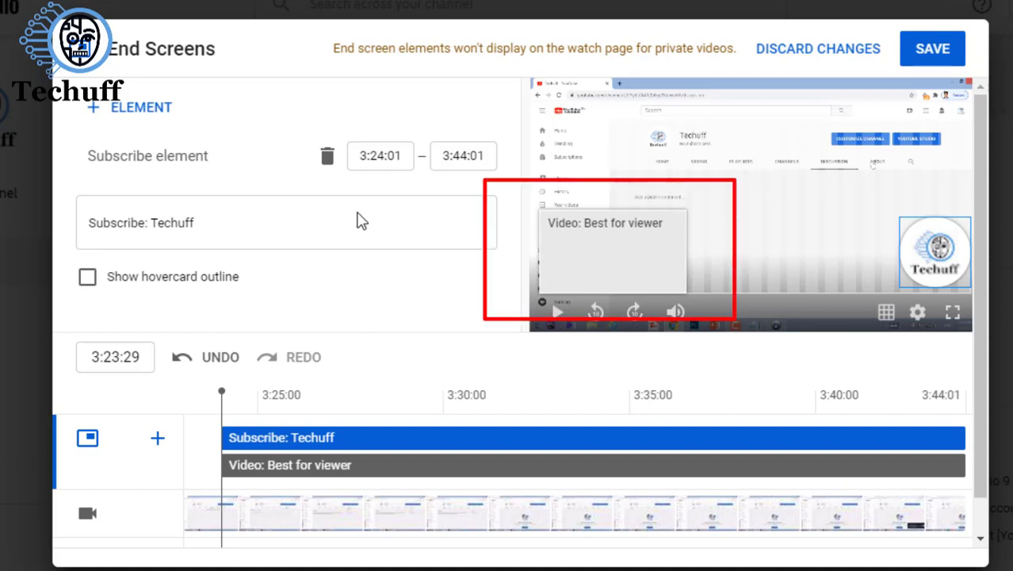
pyautogui.click(599, 267)
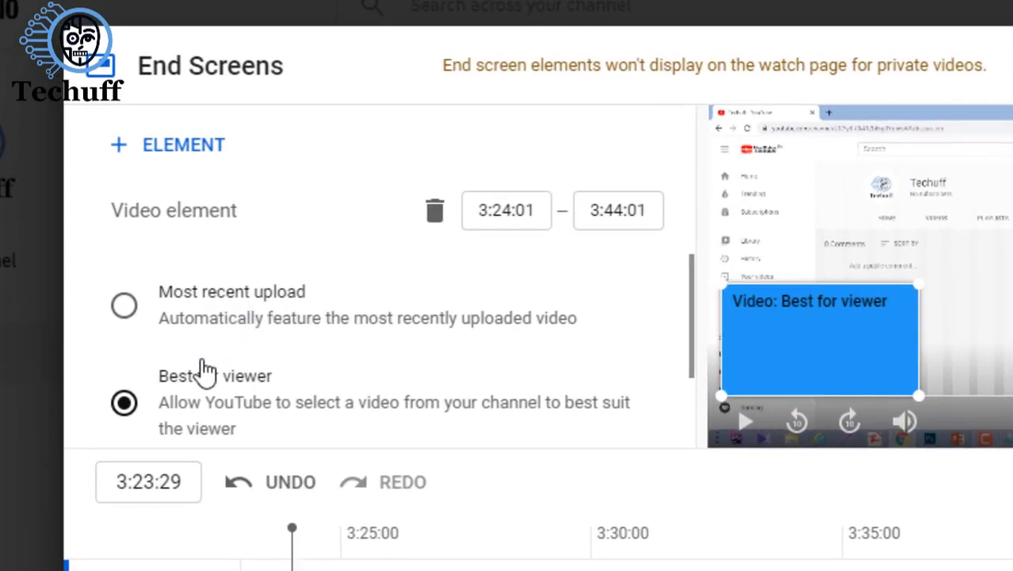
pyautogui.scroll(-2, 205, 369)
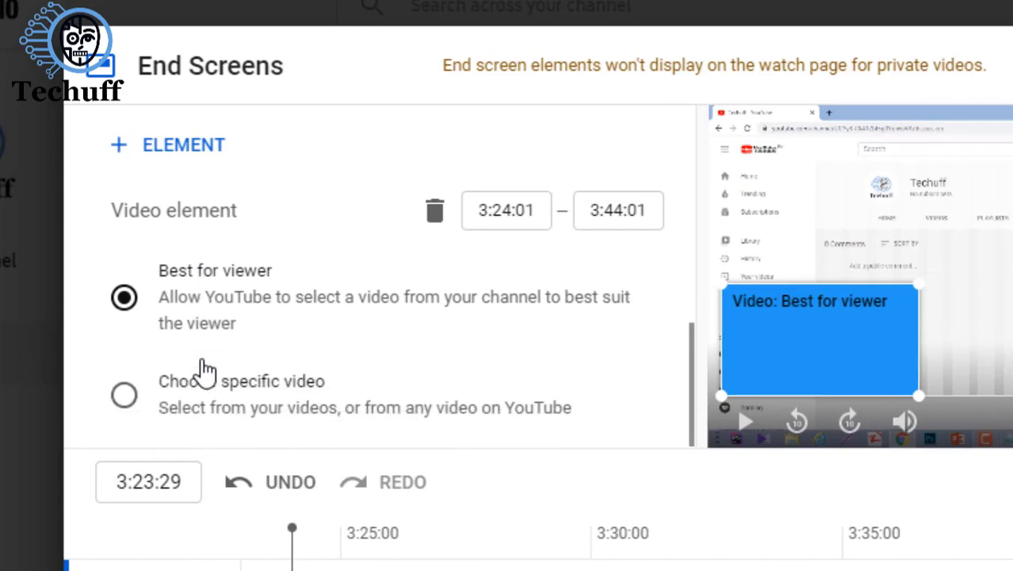
pyautogui.click(125, 403)
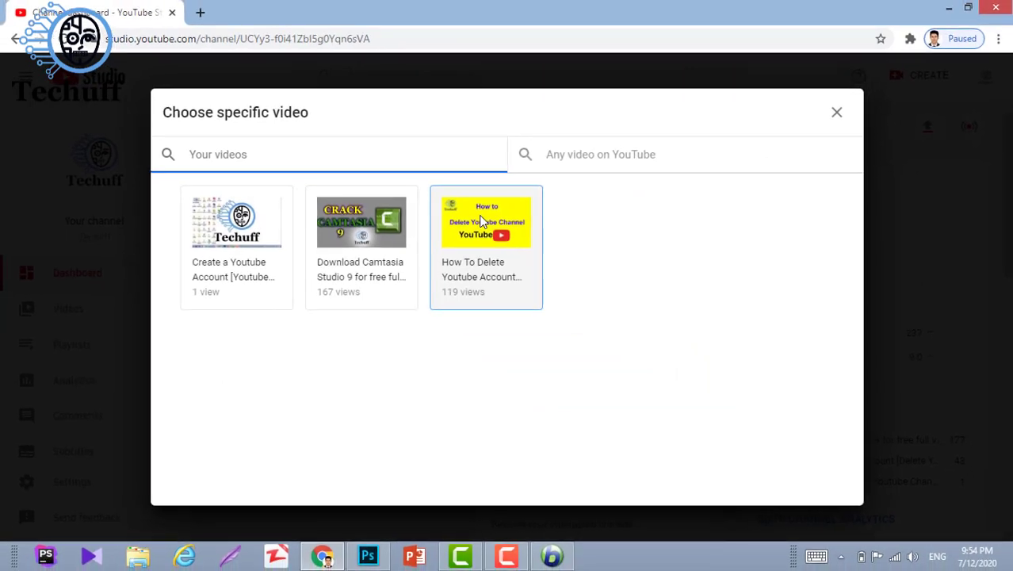
pyautogui.click(480, 221)
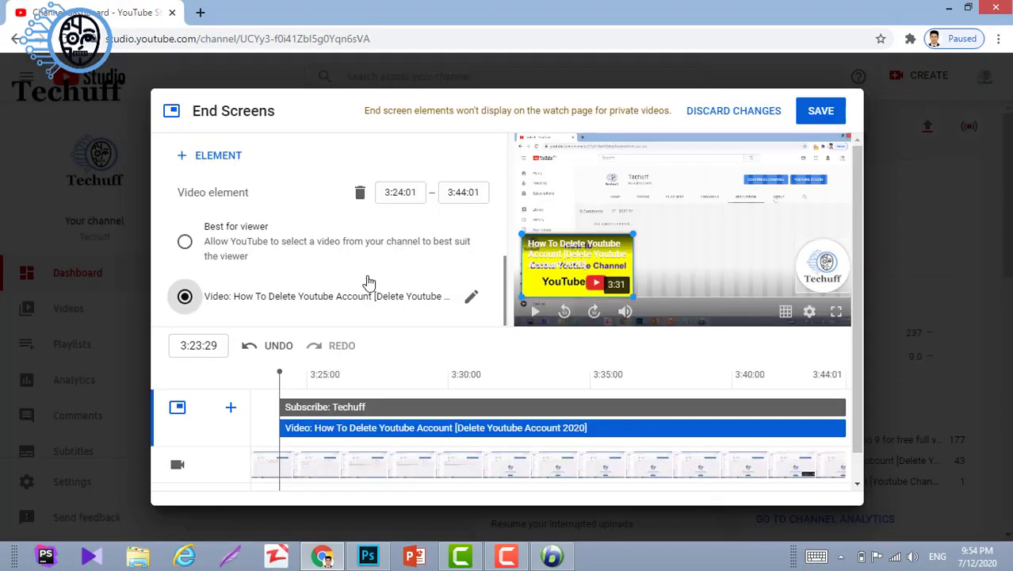
# Step: Set the end screen video element's start time to 3:25:01 and save the end screen
pyautogui.scroll(-2, 368, 283)
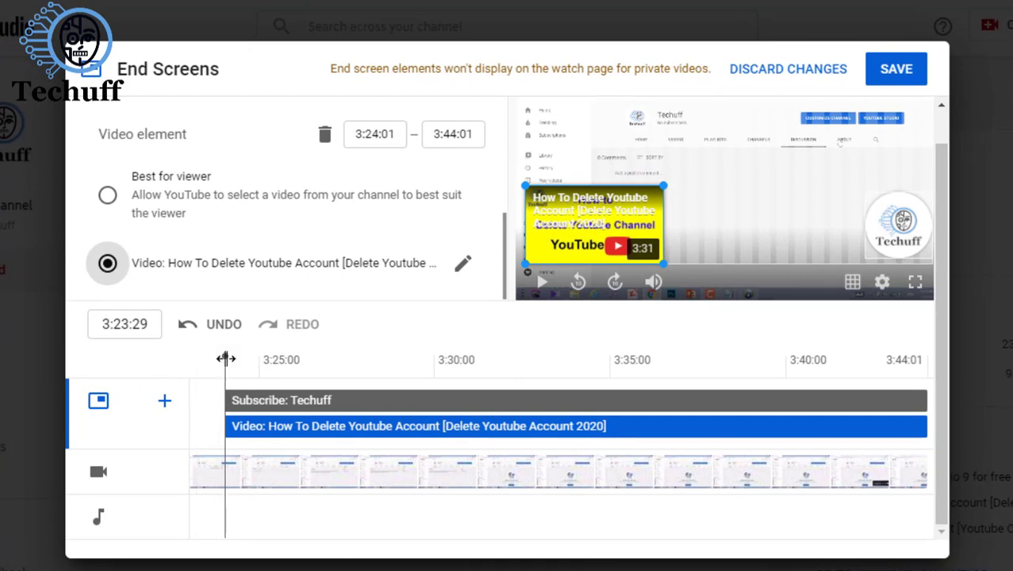
pyautogui.moveTo(232, 354); pyautogui.dragTo(292, 351)
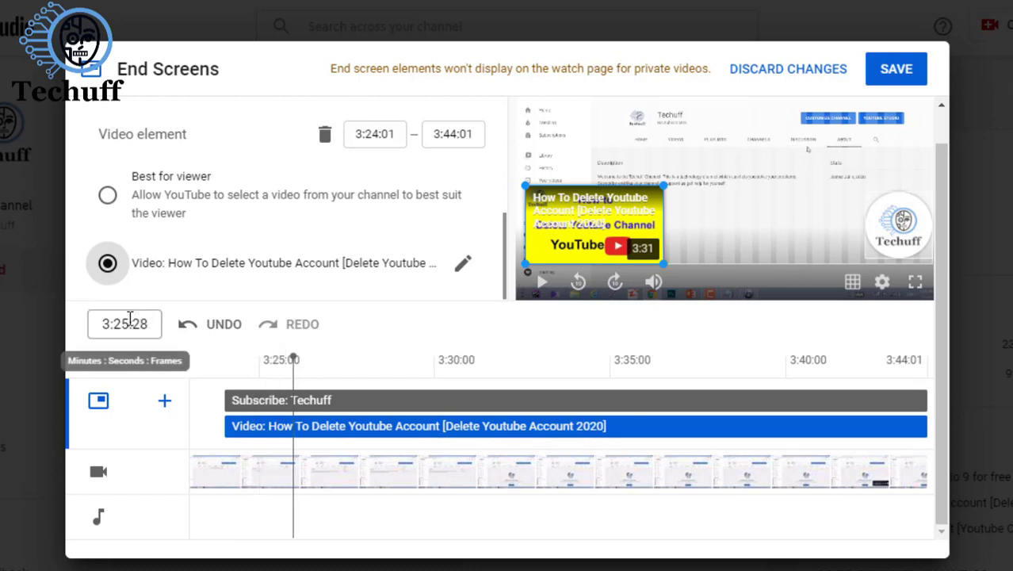
pyautogui.click(377, 135)
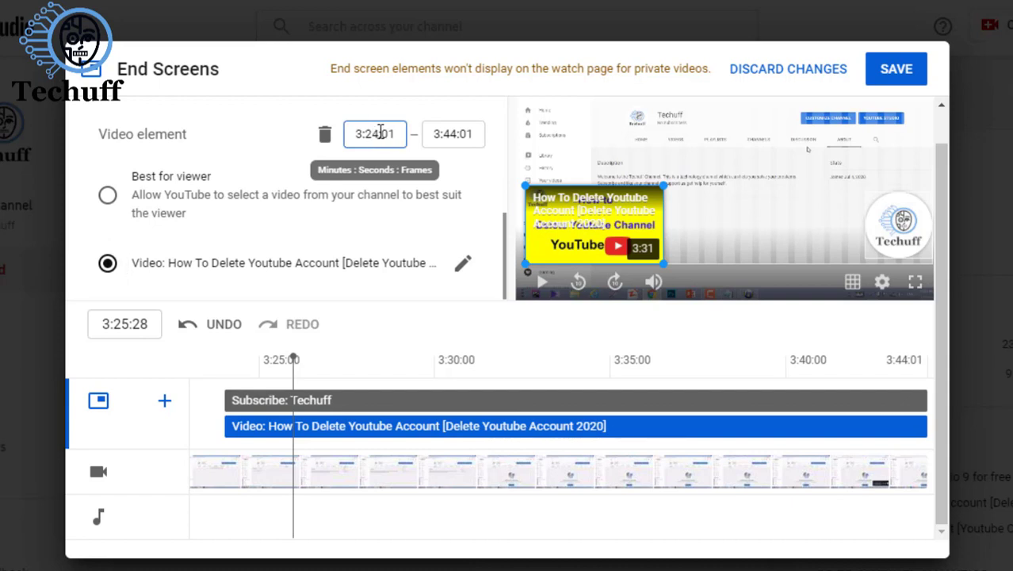
pyautogui.write('5')
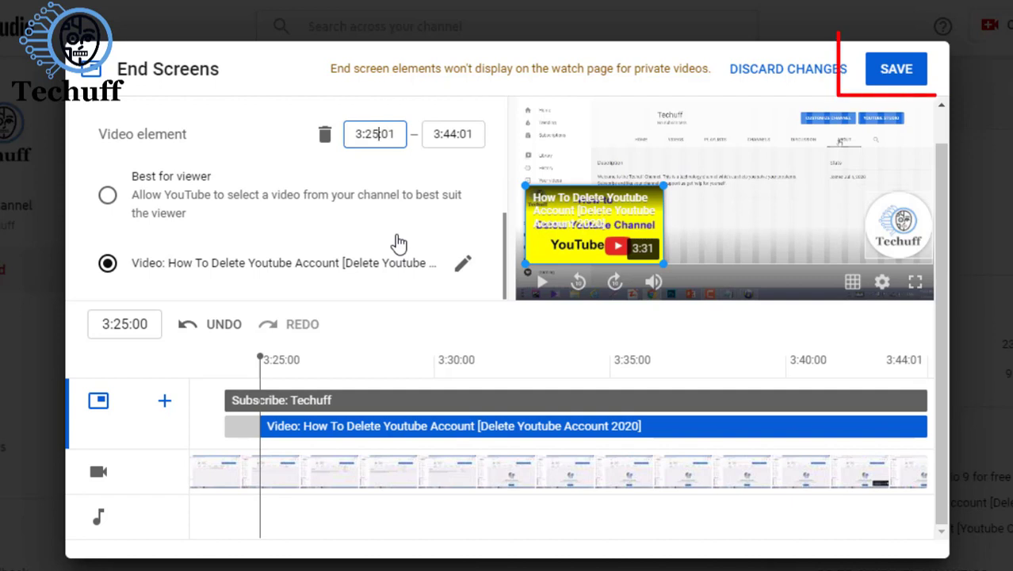
pyautogui.click(895, 77)
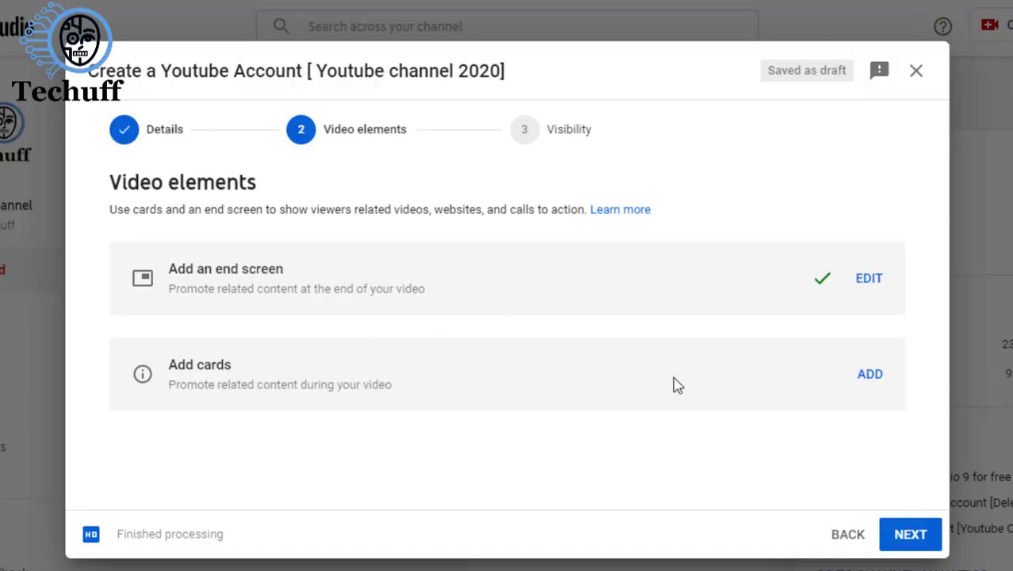
# Step: Add a video card at about 1:08 that promotes the uploaded Download Camtasia Studio 9 video
pyautogui.click(870, 375)
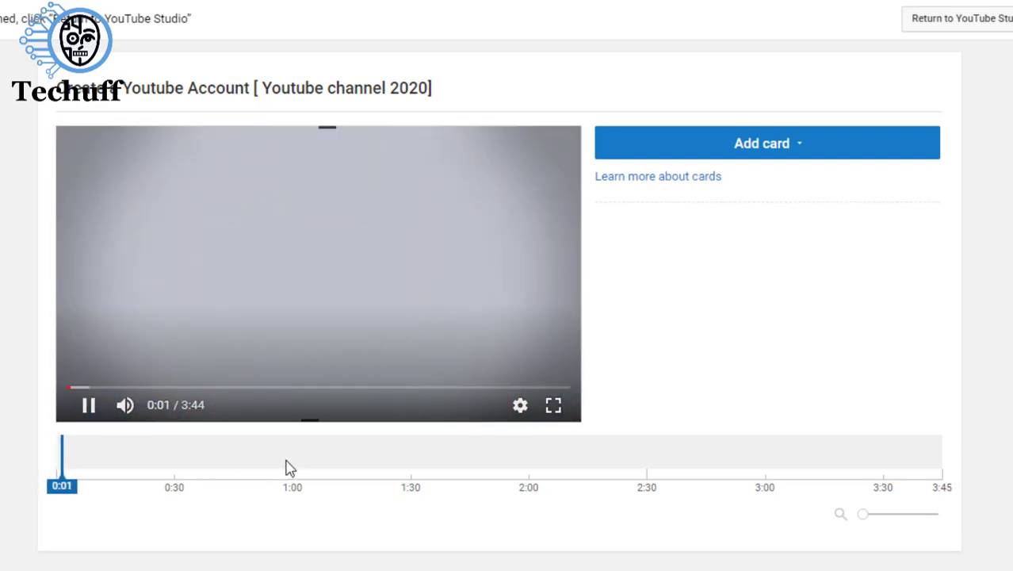
pyautogui.click(287, 466)
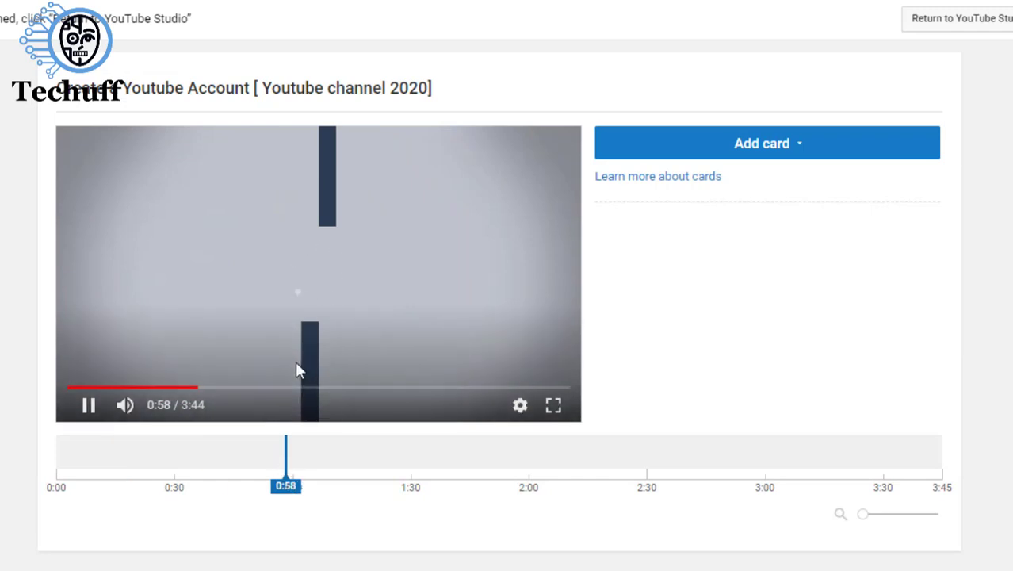
pyautogui.click(699, 161)
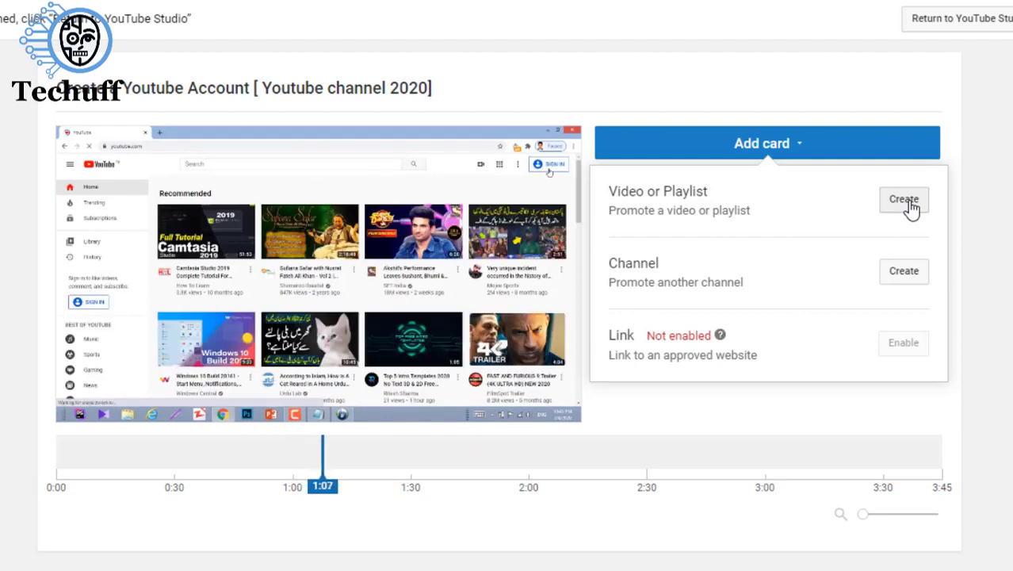
pyautogui.click(910, 205)
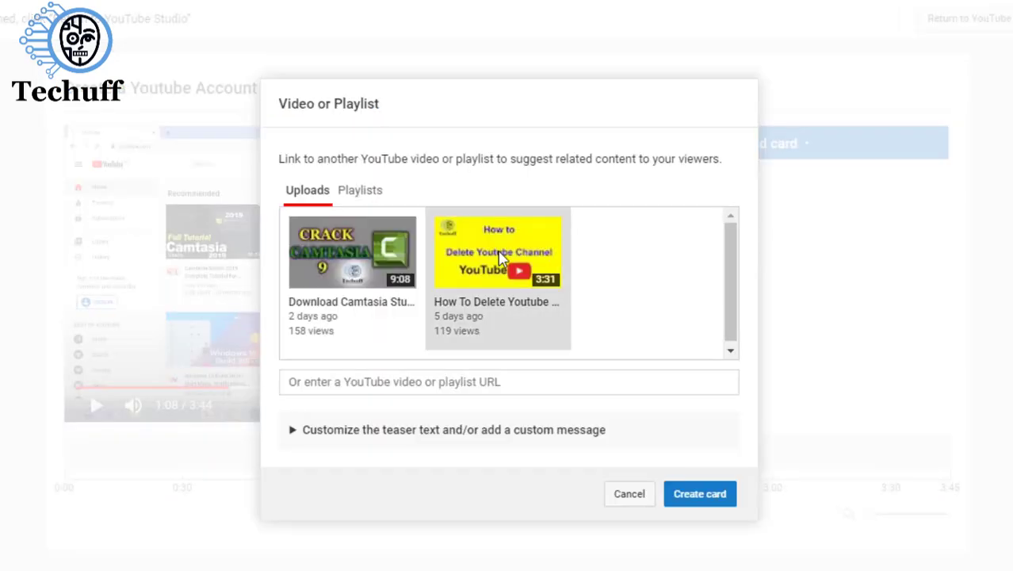
pyautogui.click(360, 275)
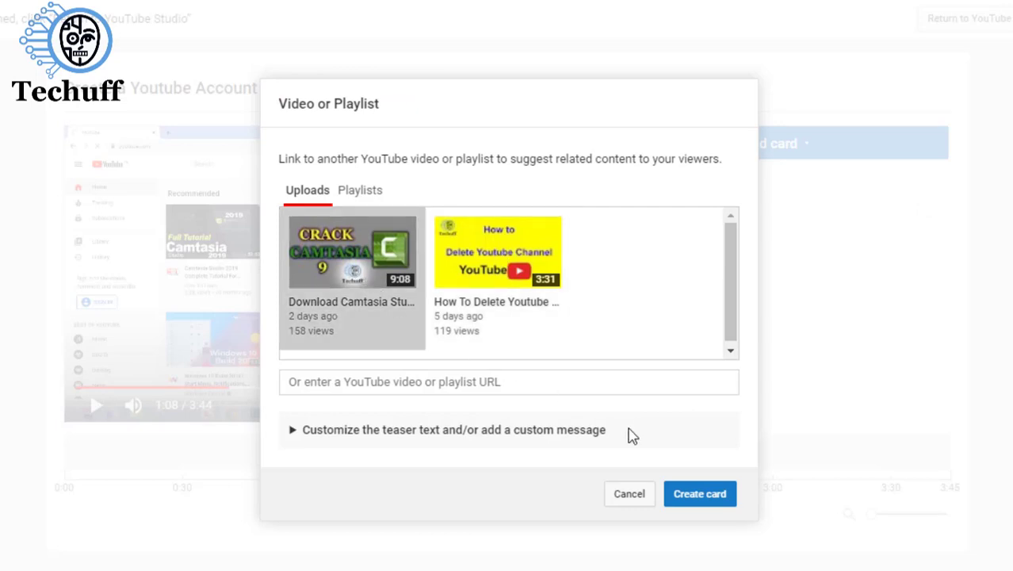
pyautogui.click(690, 497)
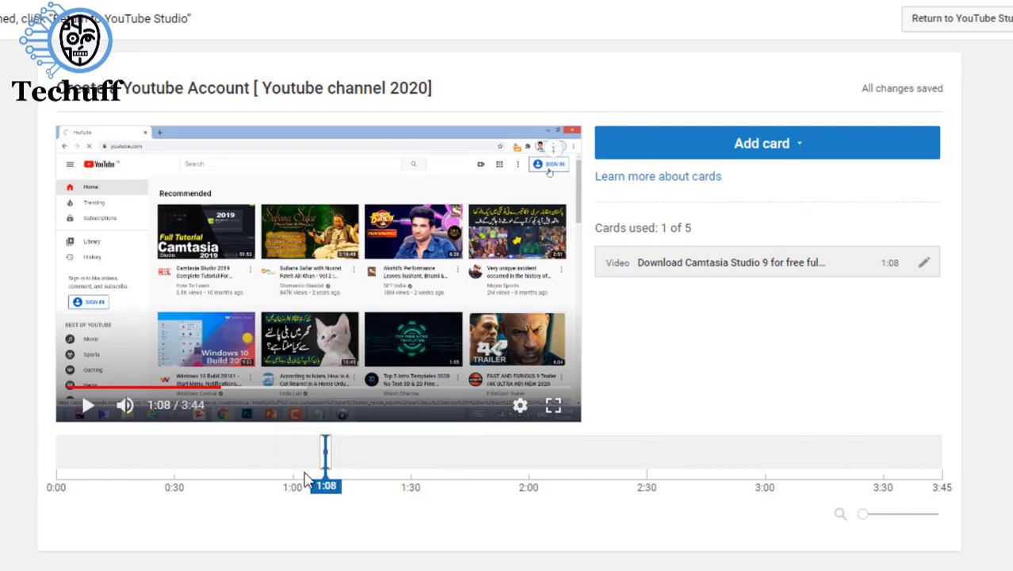
# Step: Play the video from about 1:03 to preview the card, and return to YouTube Studio
pyautogui.click(211, 388)
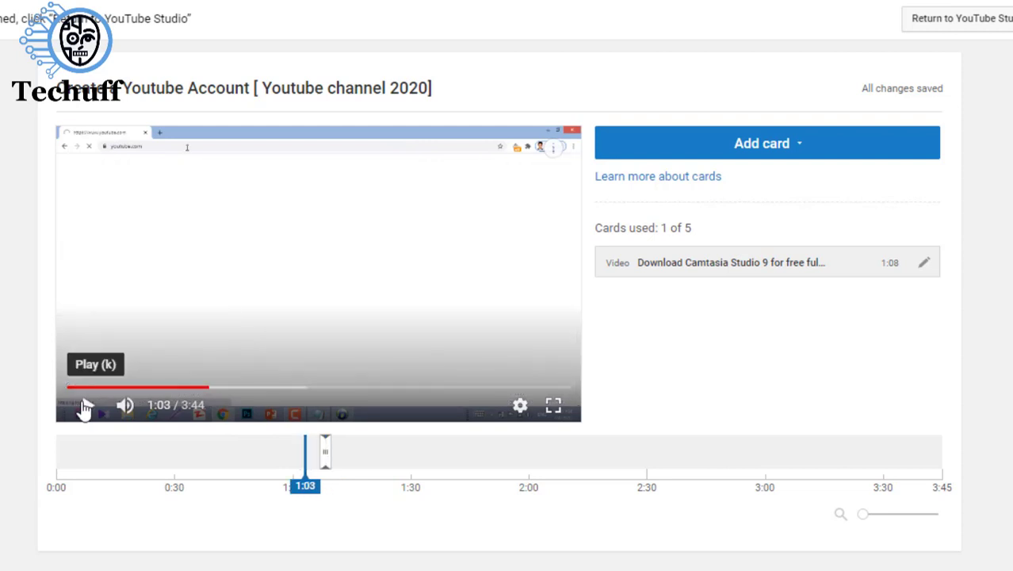
pyautogui.click(83, 406)
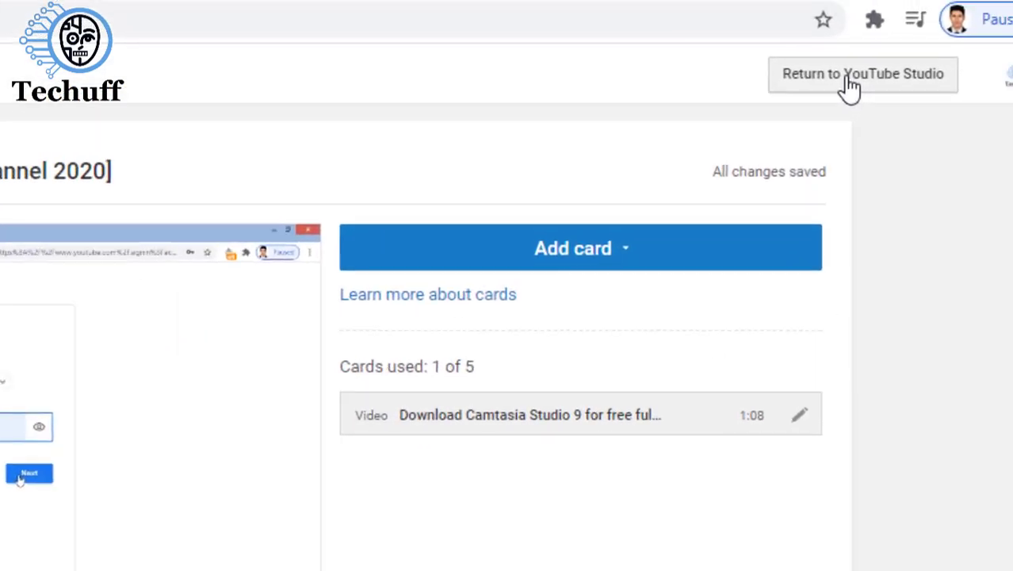
pyautogui.click(849, 88)
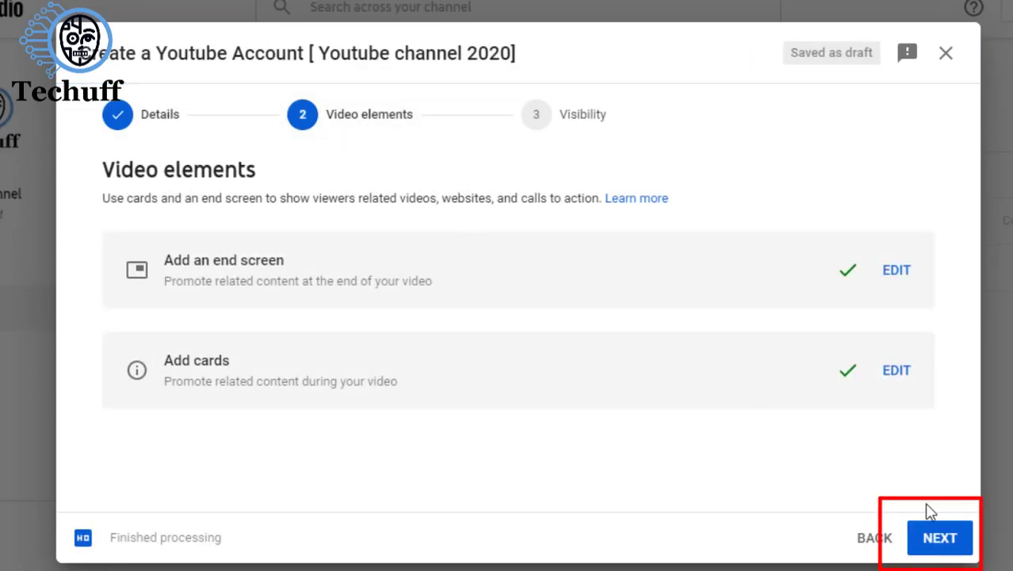
# Step: Set the video's visibility to Public without an instant Premiere or schedule, and publish it
pyautogui.click(934, 543)
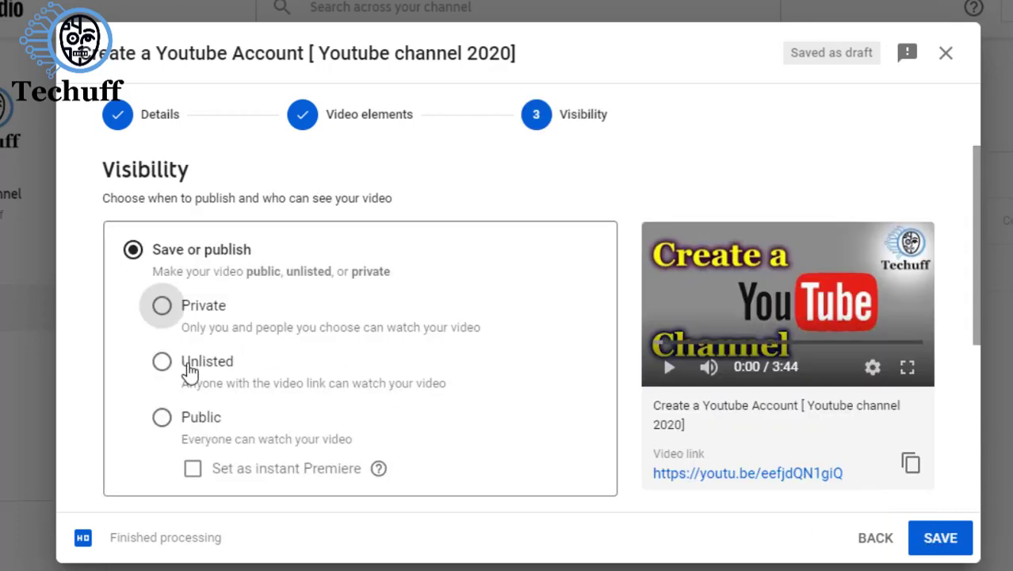
pyautogui.click(160, 418)
pyautogui.scroll(-3, 370, 412)
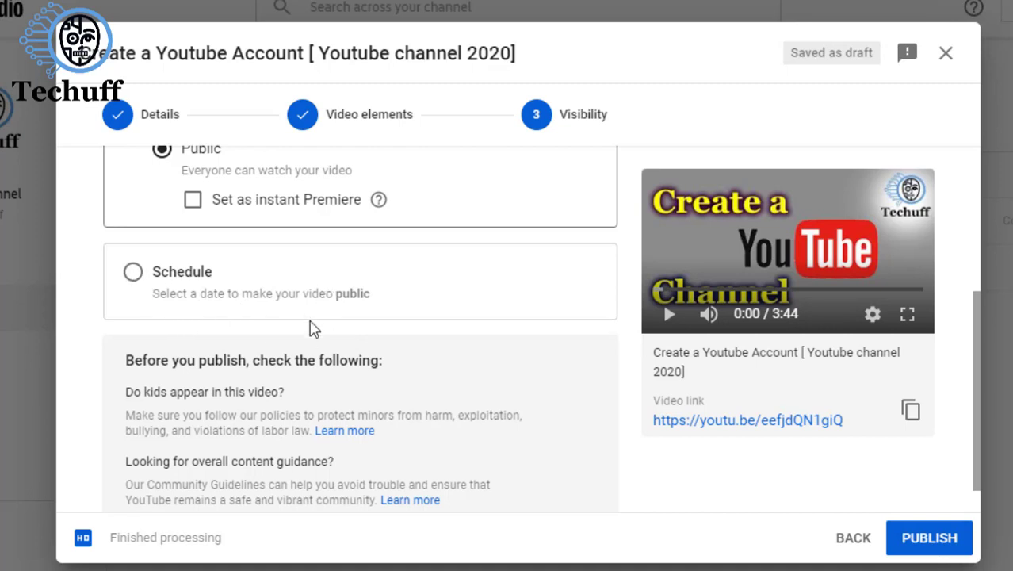
pyautogui.scroll(-1, 313, 329)
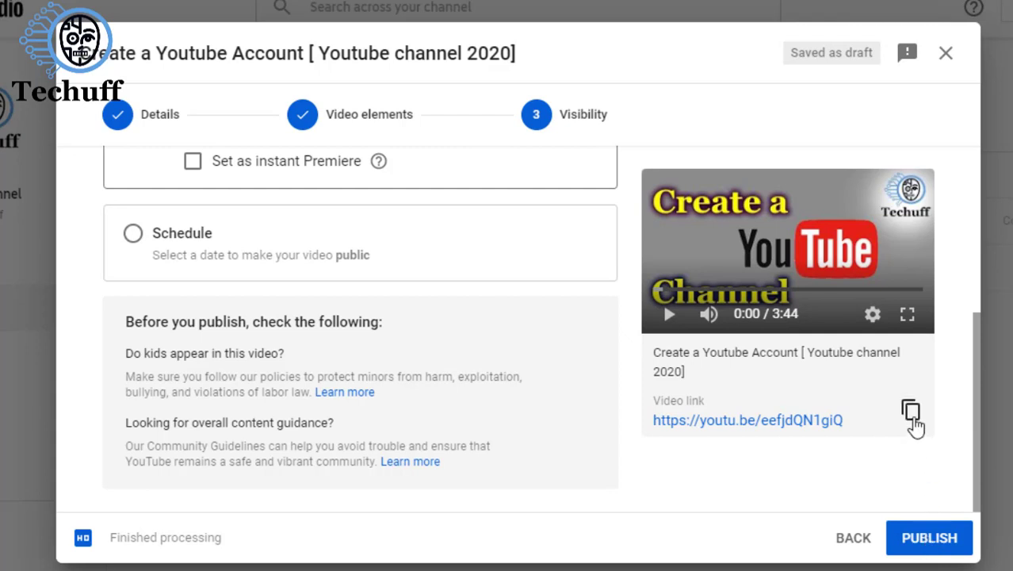
pyautogui.click(924, 539)
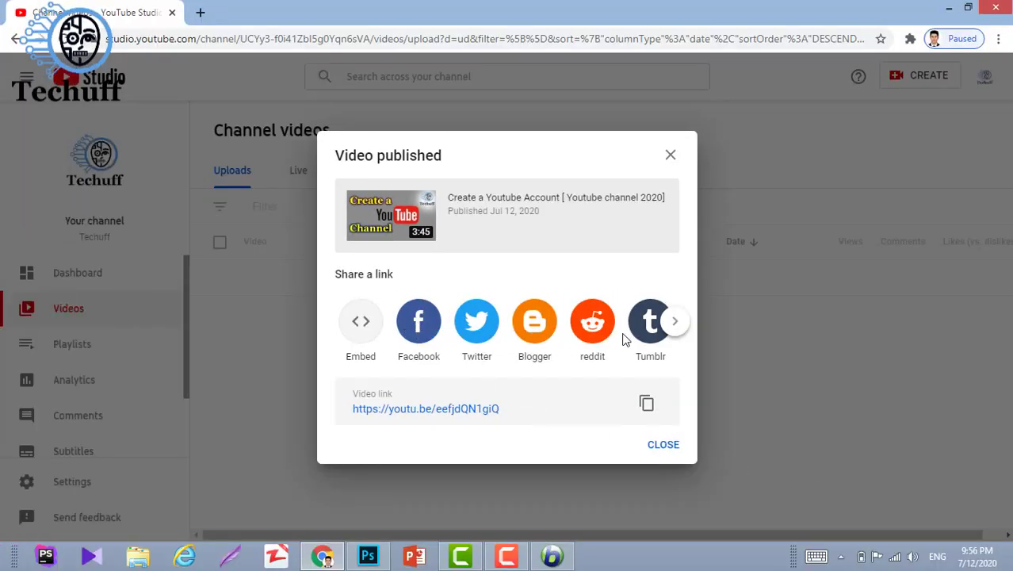
# Step: Copy the published video's share link, close the publish confirmation, and open the link in a new browser tab
pyautogui.click(675, 335)
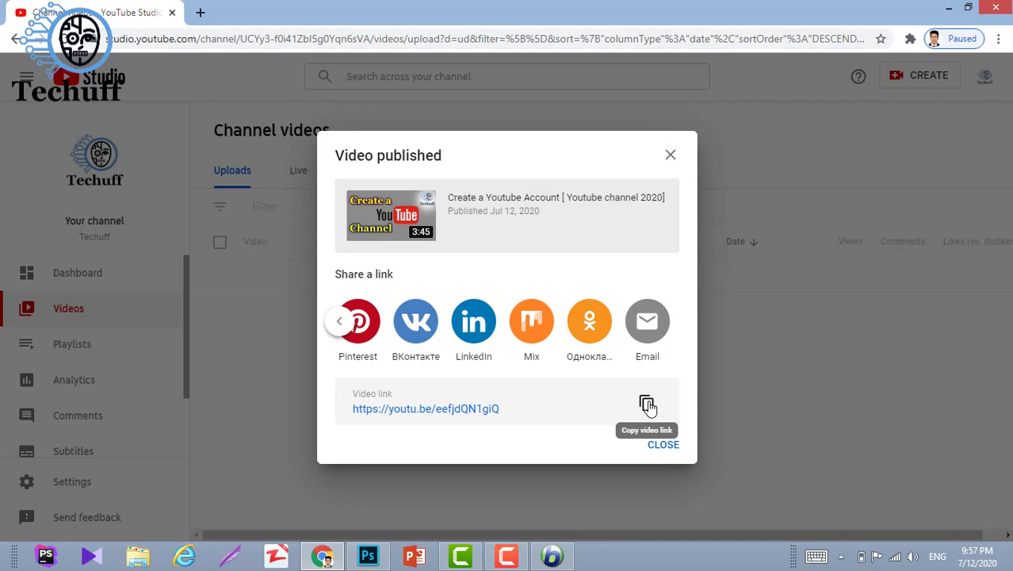
pyautogui.click(654, 449)
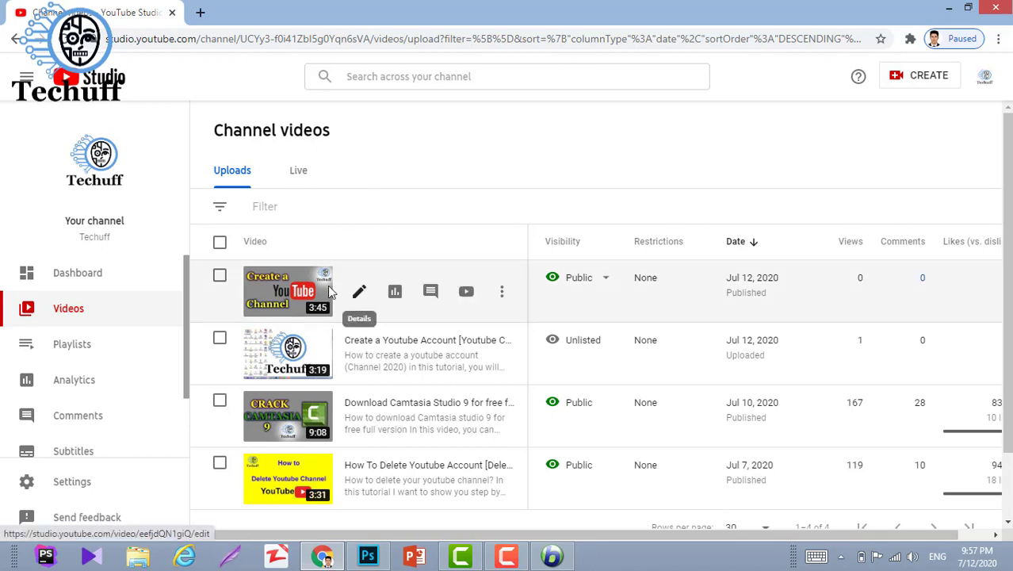
pyautogui.click(201, 13)
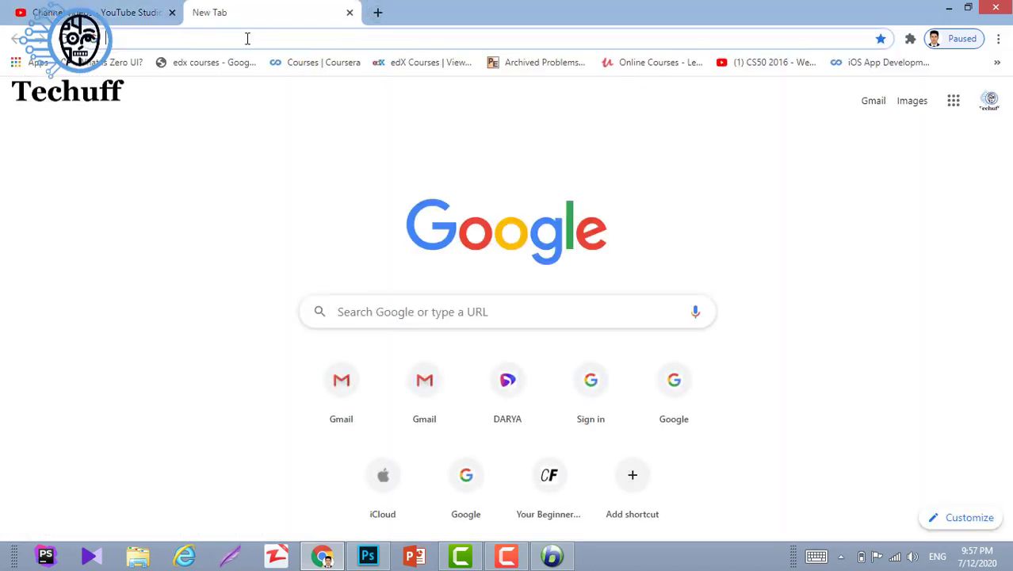
pyautogui.rightClick(247, 38)
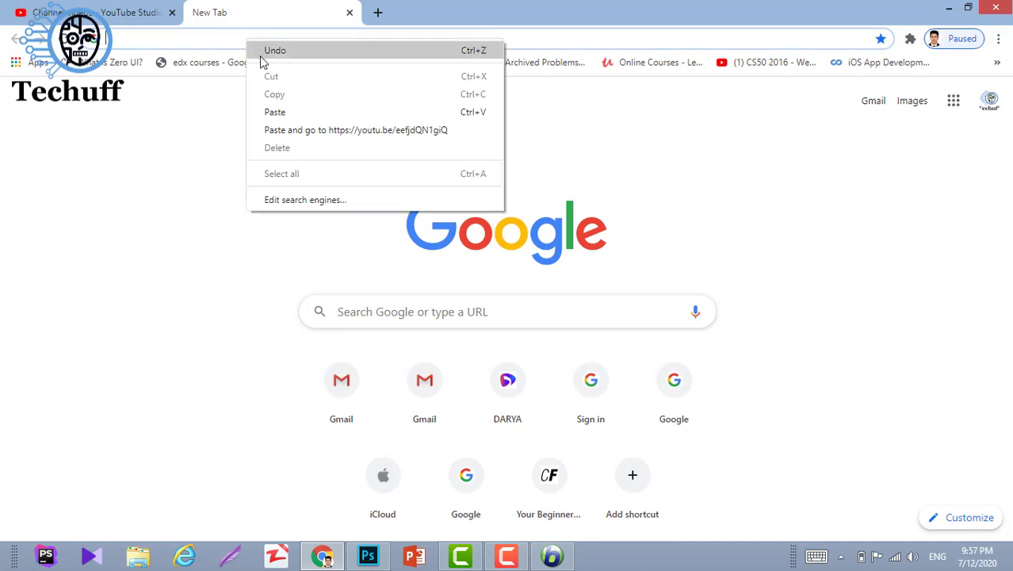
pyautogui.click(274, 112)
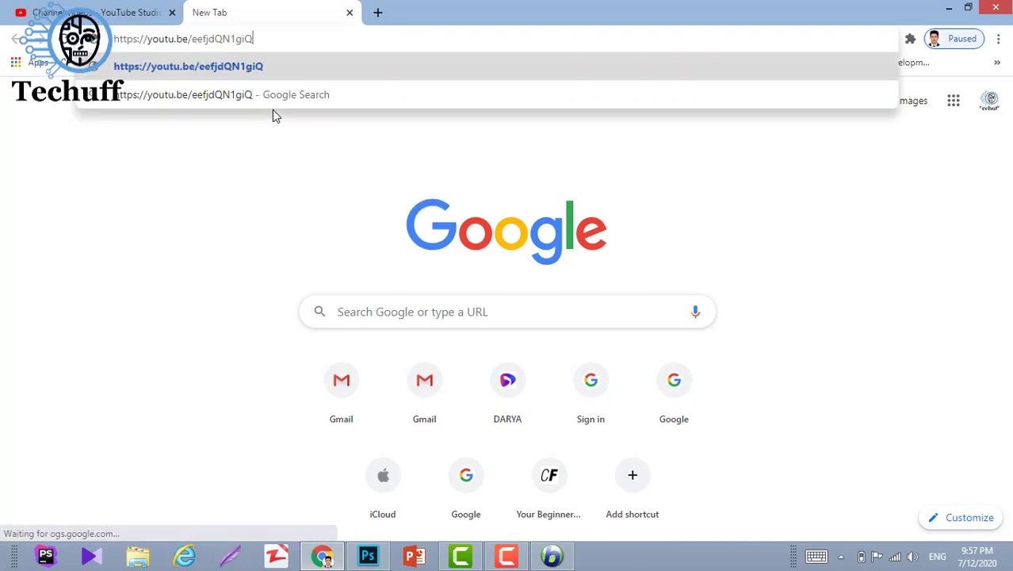
pyautogui.press('Return')
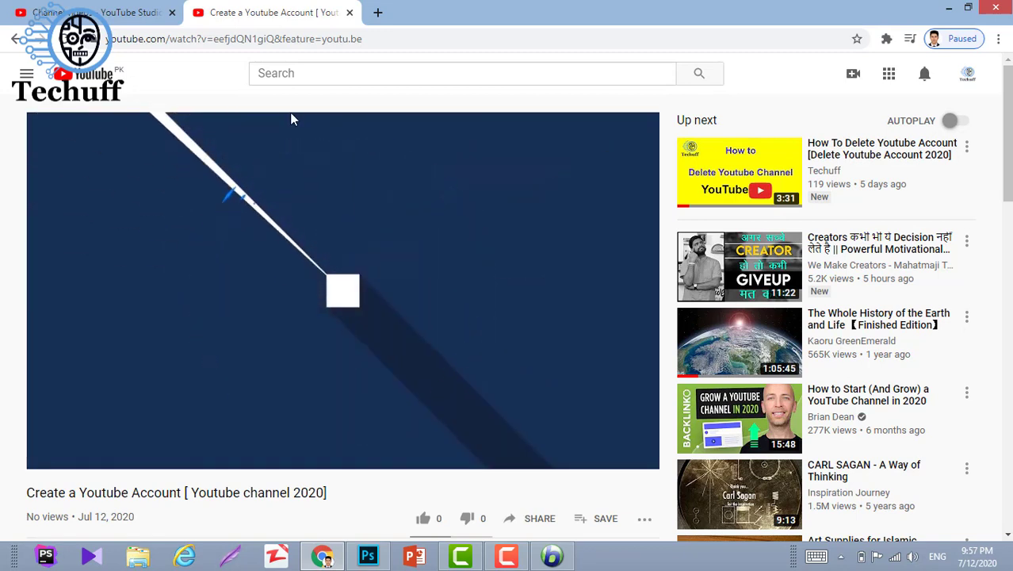
# Step: Play the published video from about 1:09, skipping ahead to its final seconds to check the card and end screen elements
pyautogui.moveTo(289, 133)
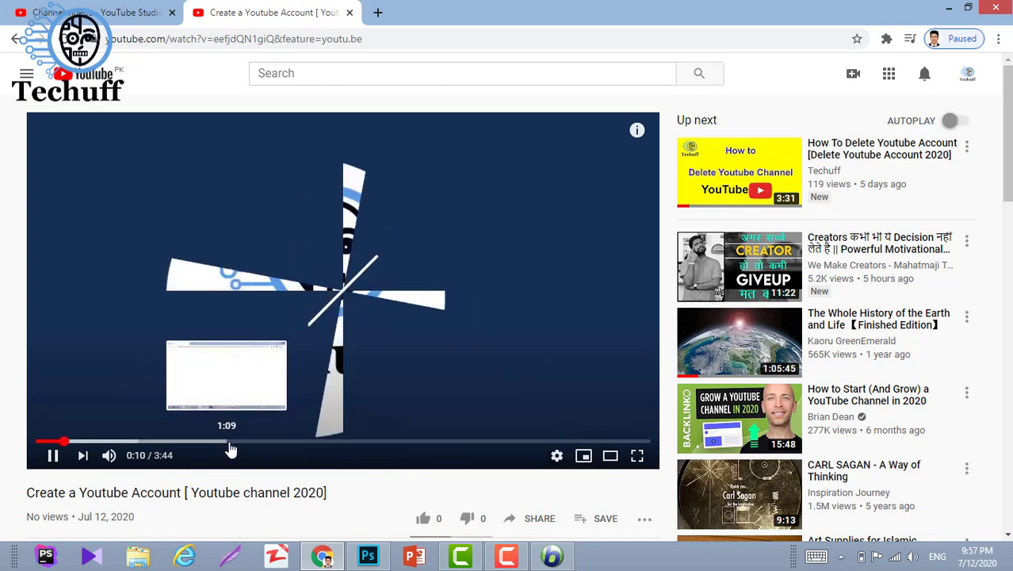
pyautogui.click(229, 443)
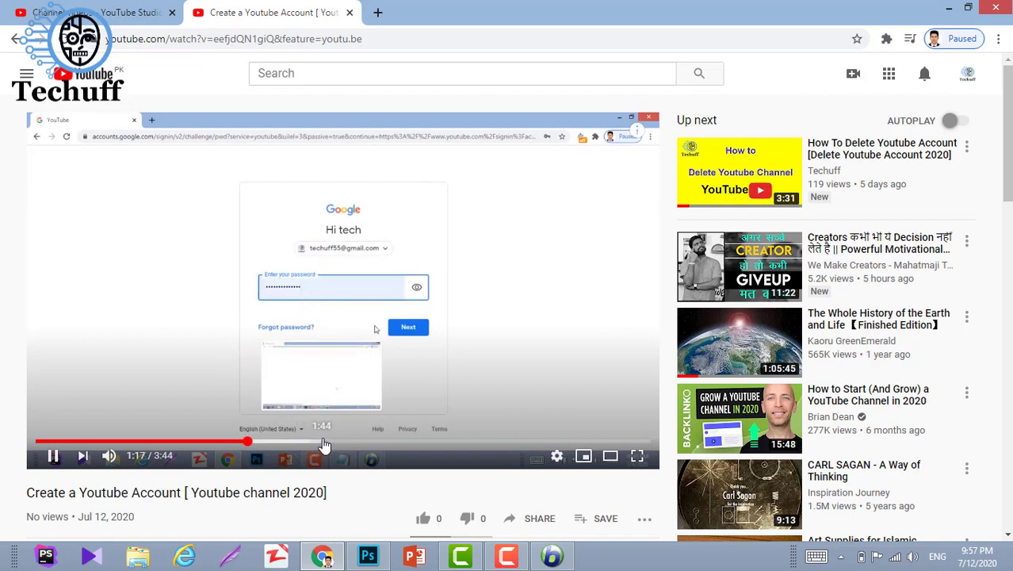
pyautogui.click(346, 448)
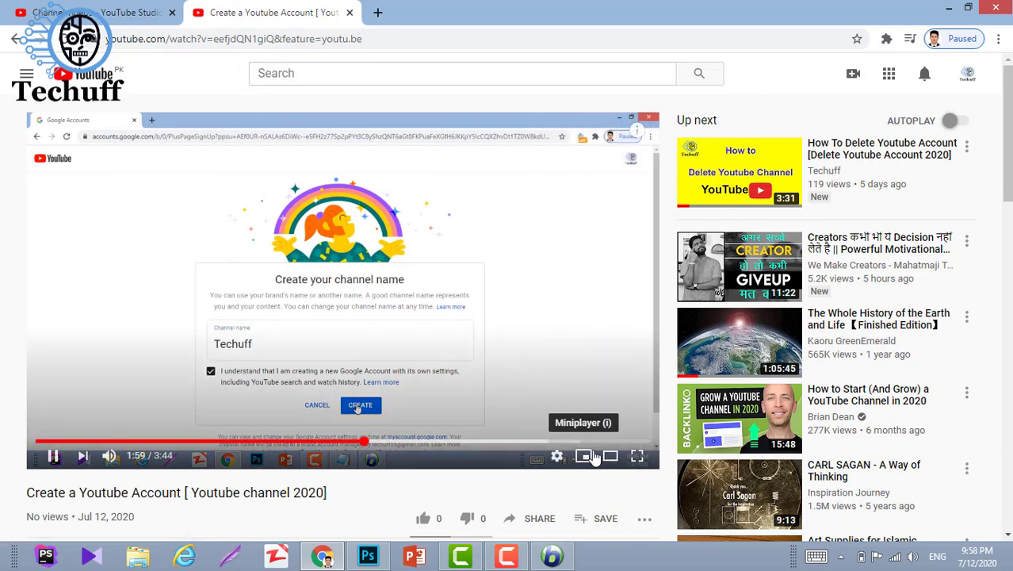
pyautogui.click(632, 442)
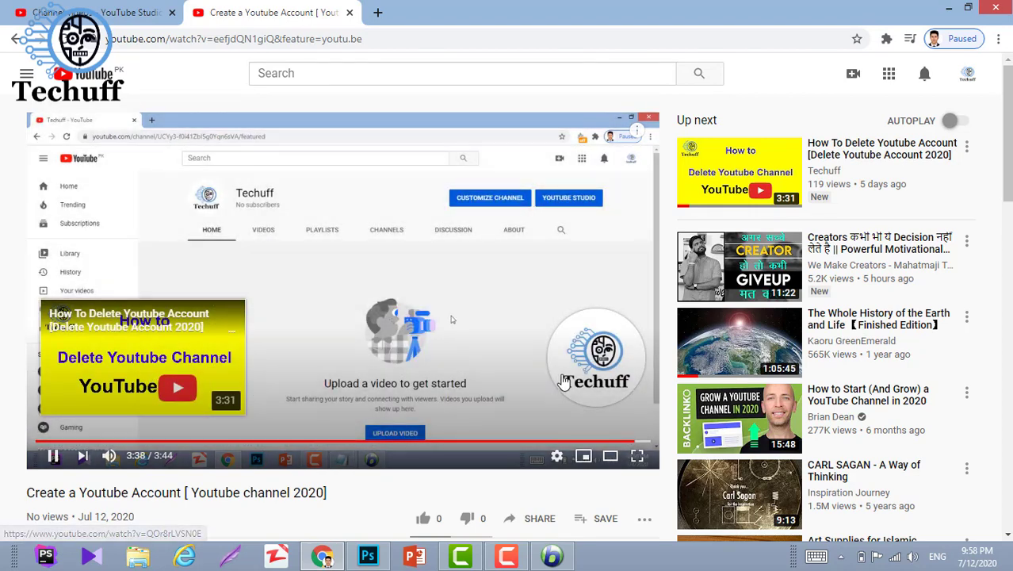
pyautogui.moveTo(589, 373)
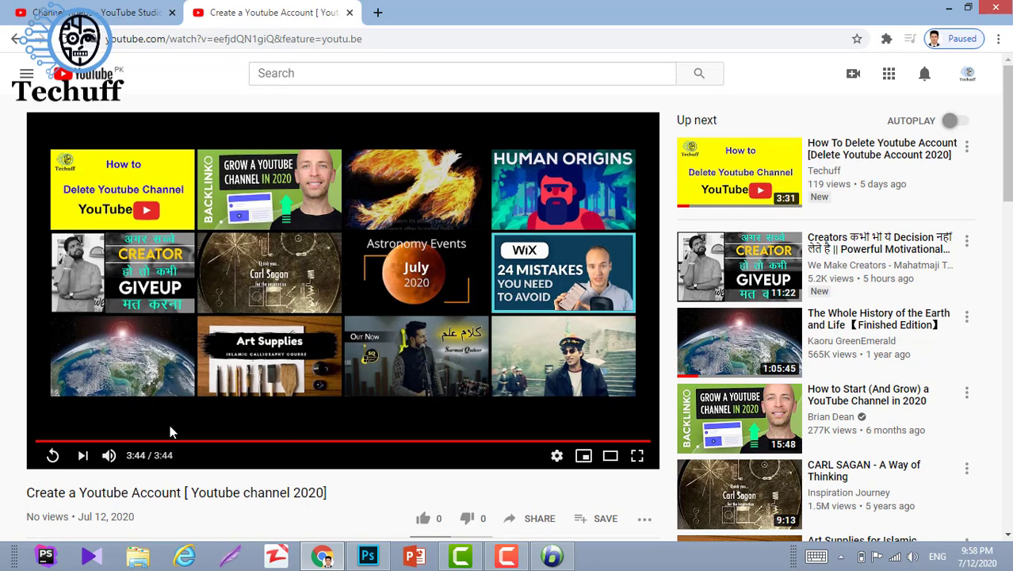
pyautogui.click(514, 558)
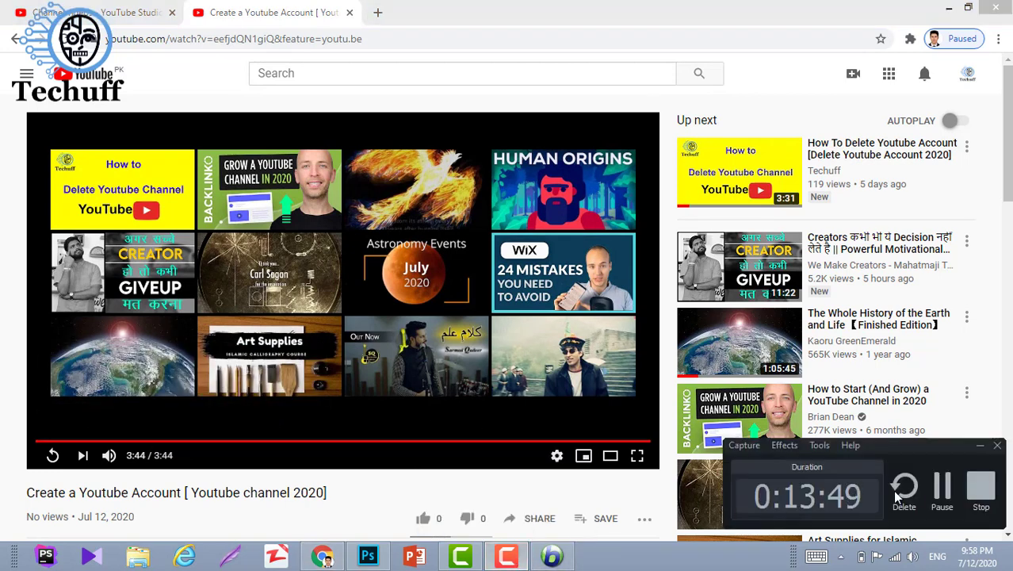